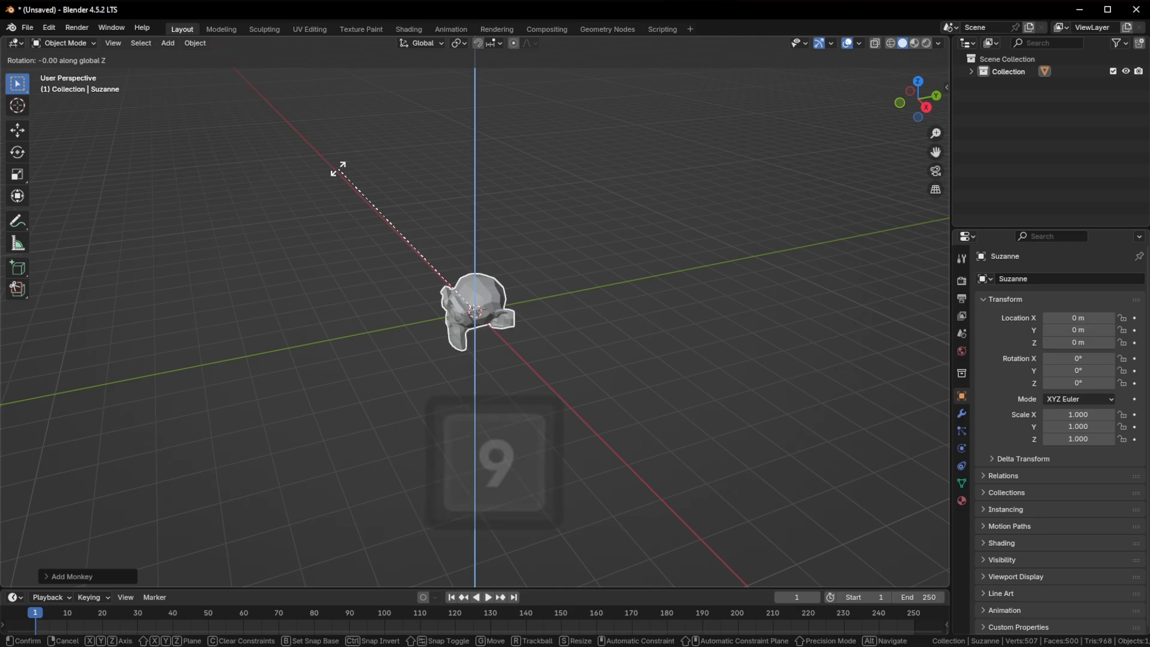
Rotate the monkey head 90° about the global Z axis and apply its rotation
text(0)
key(Return)
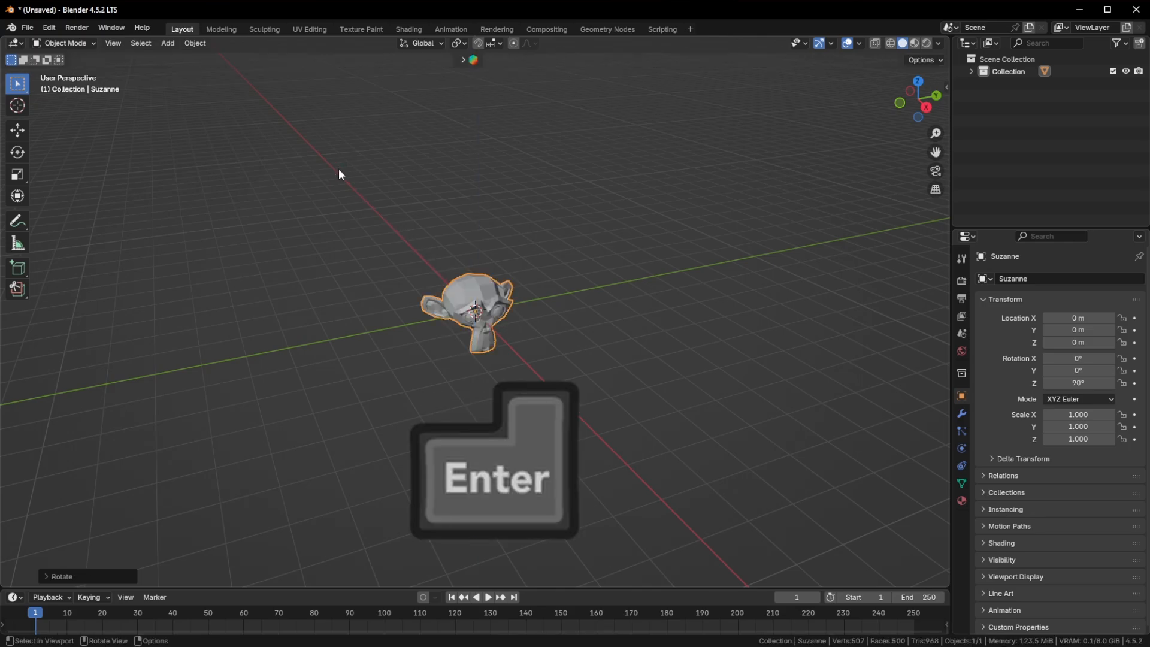
key(ctrl+a)
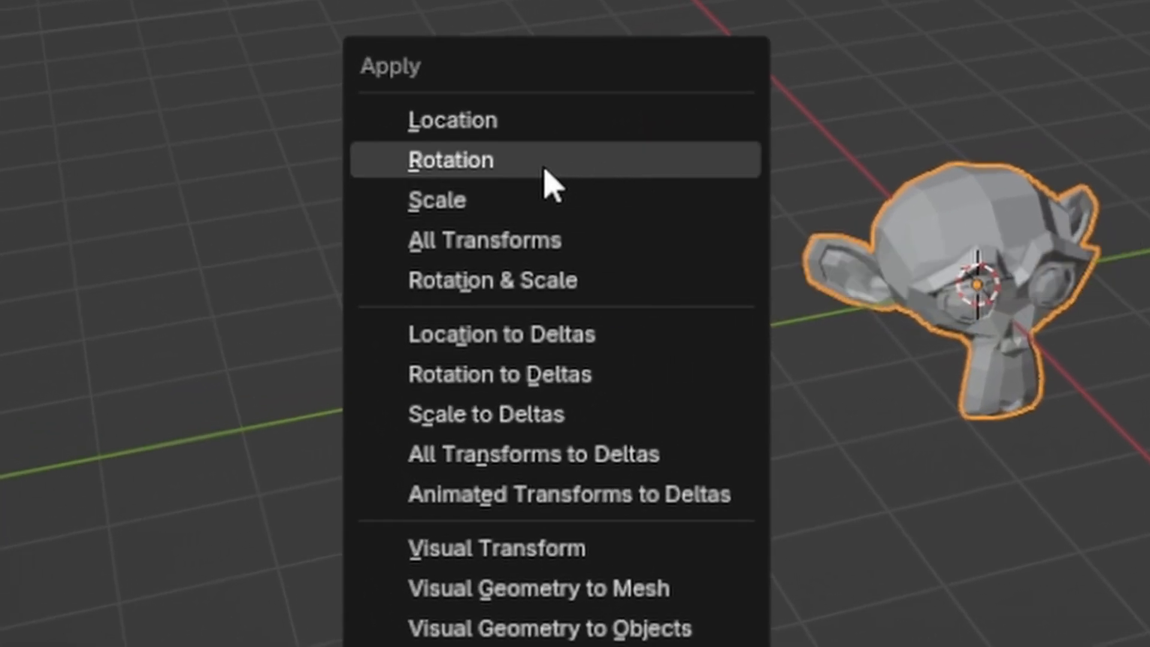
click(359, 276)
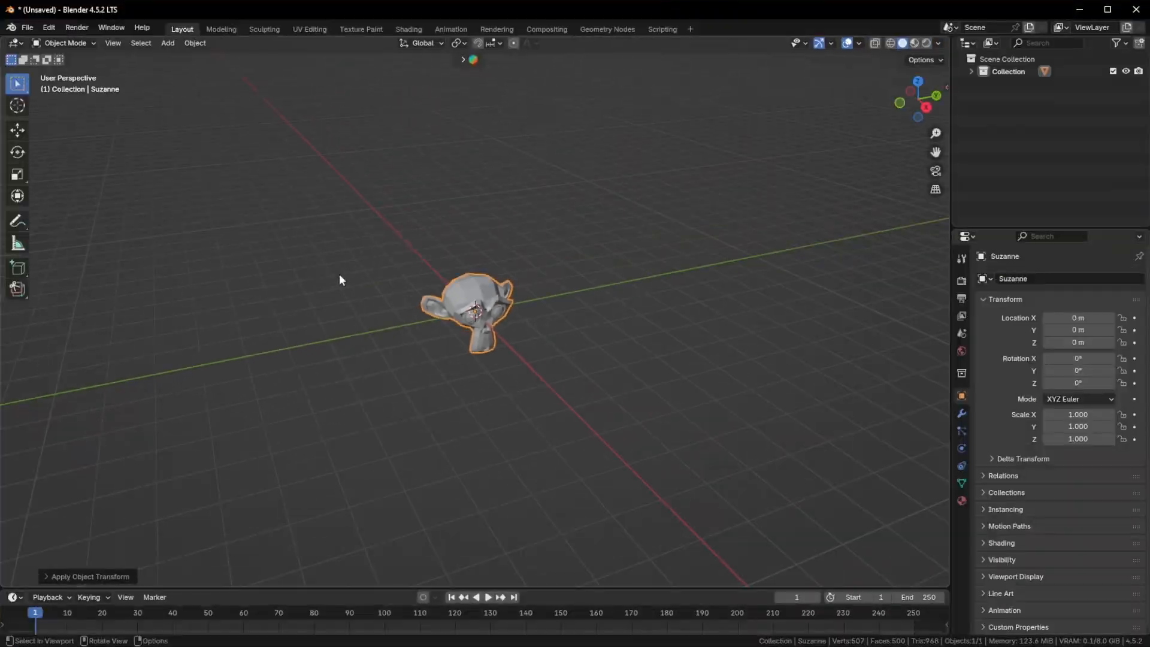
Add a camera to the scene and switch the viewport to the camera view
click(168, 43)
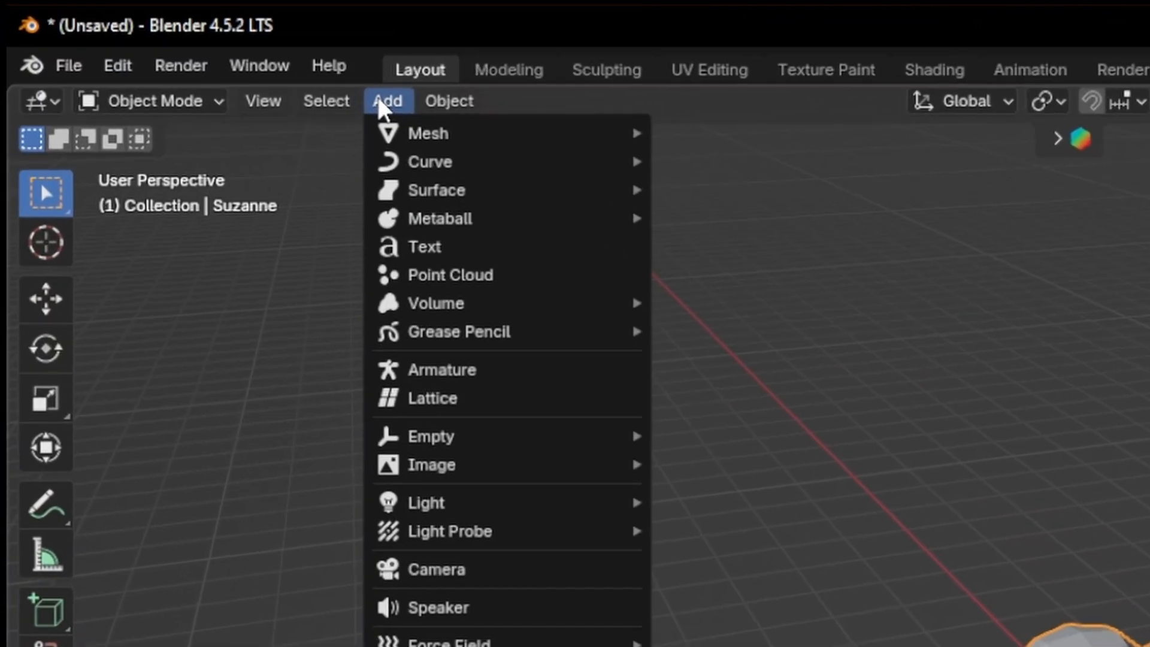
mouse_move(224, 222)
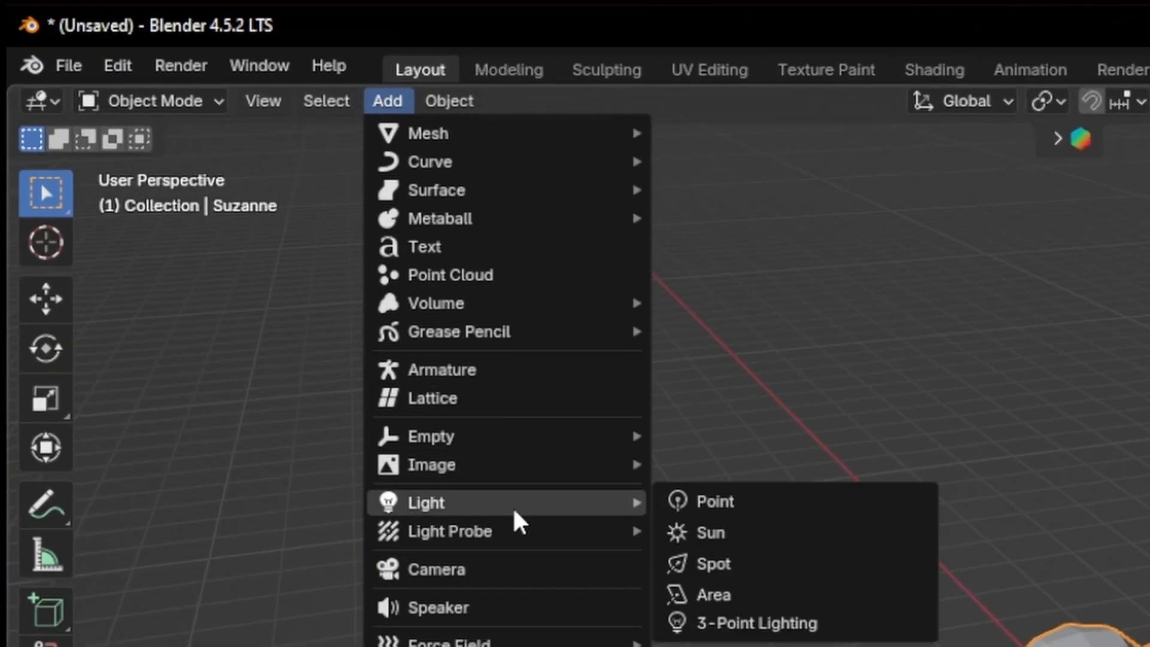
click(512, 571)
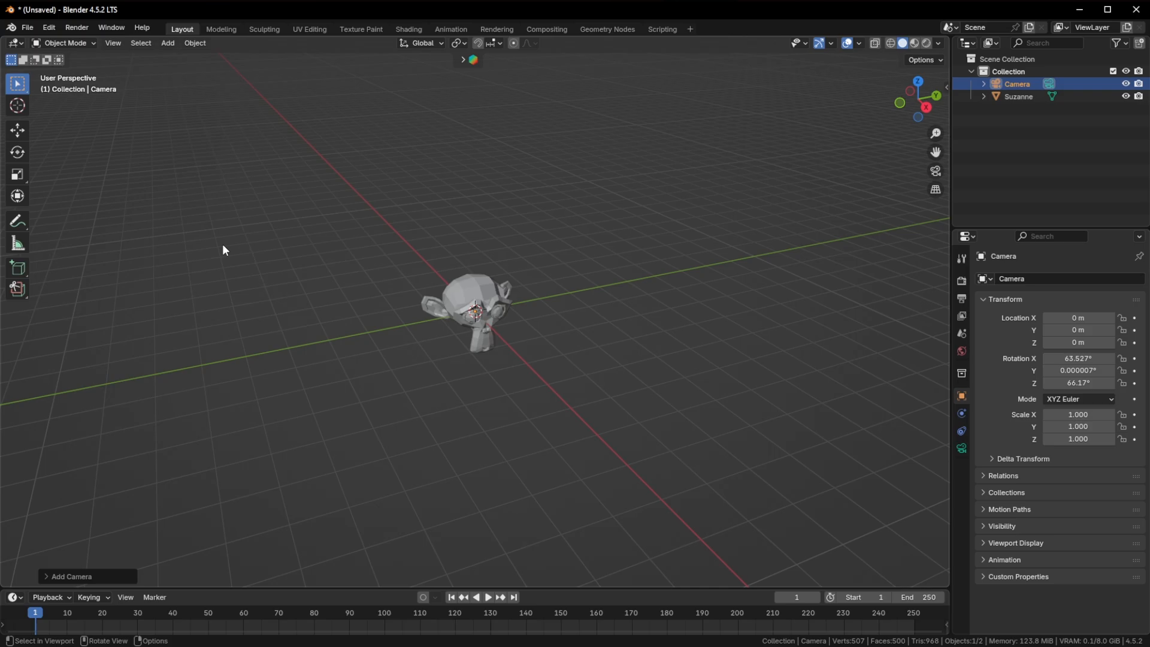
key(KP_0)
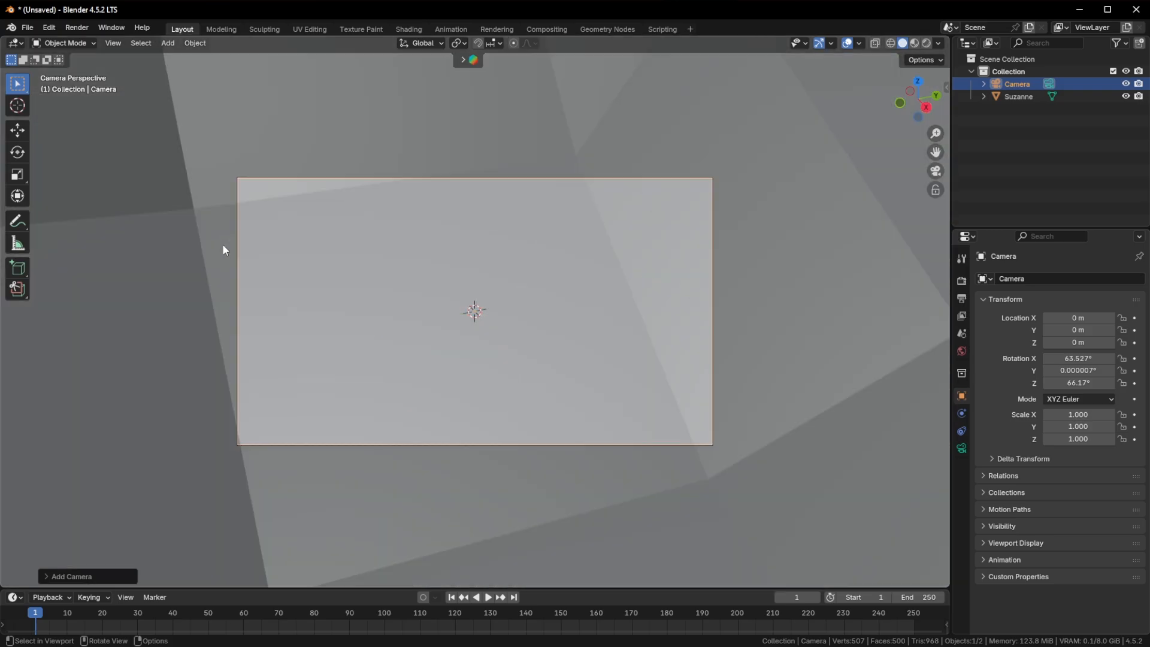
key(grave)
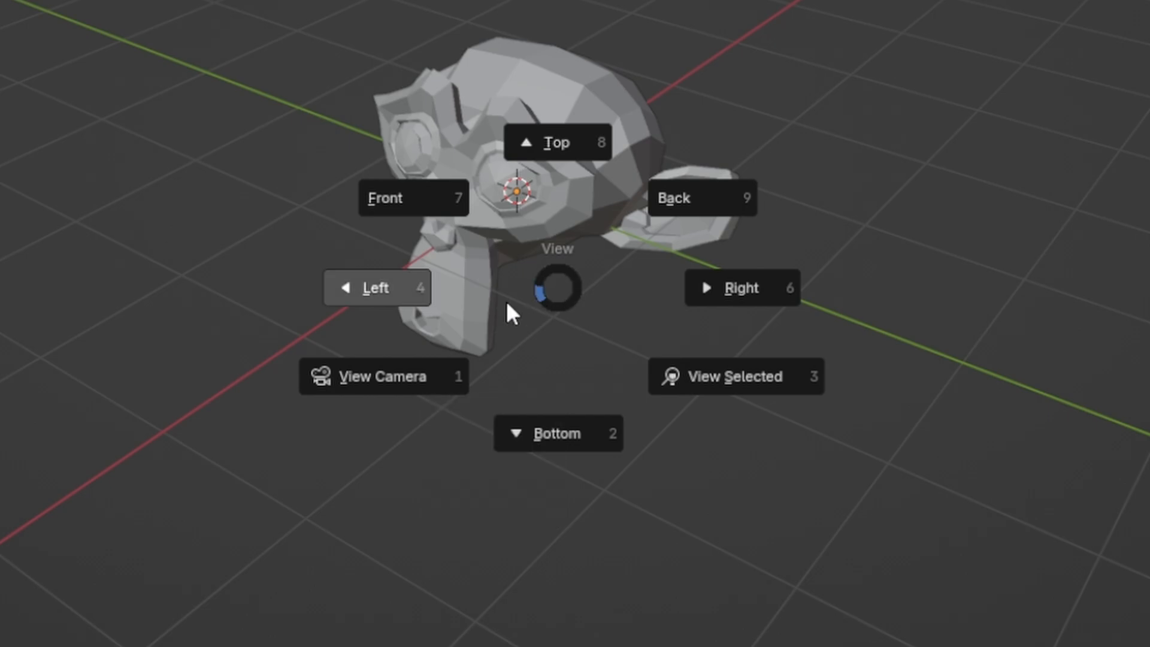
click(389, 380)
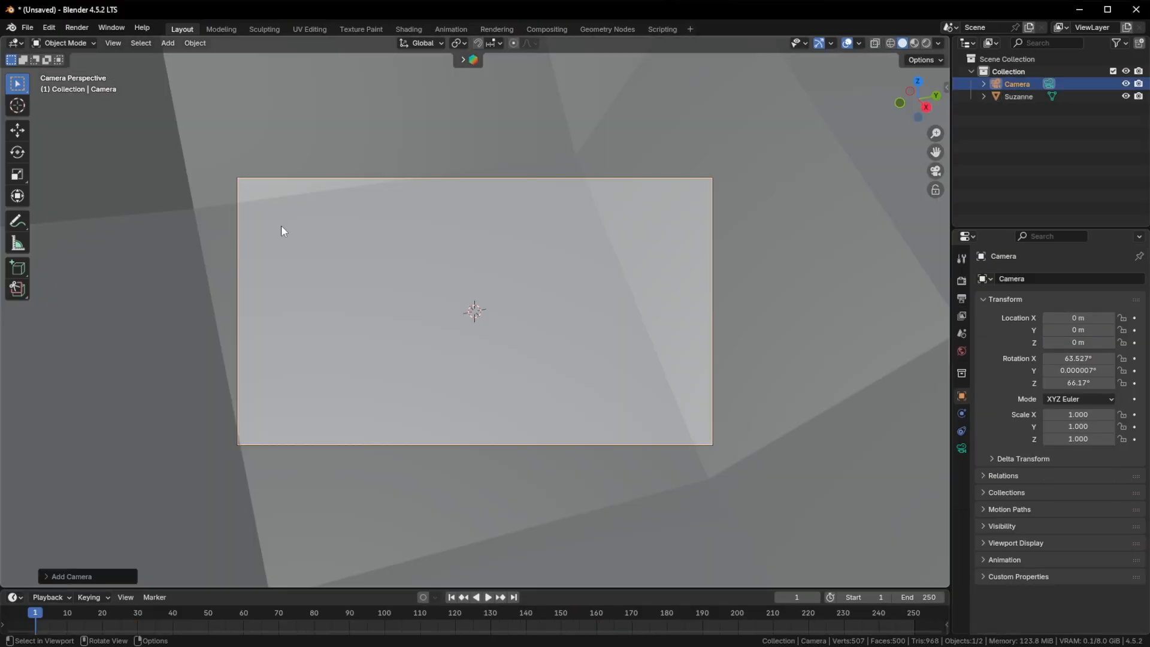
Enable the Camera to View lock so that viewport navigation moves the camera
key(n)
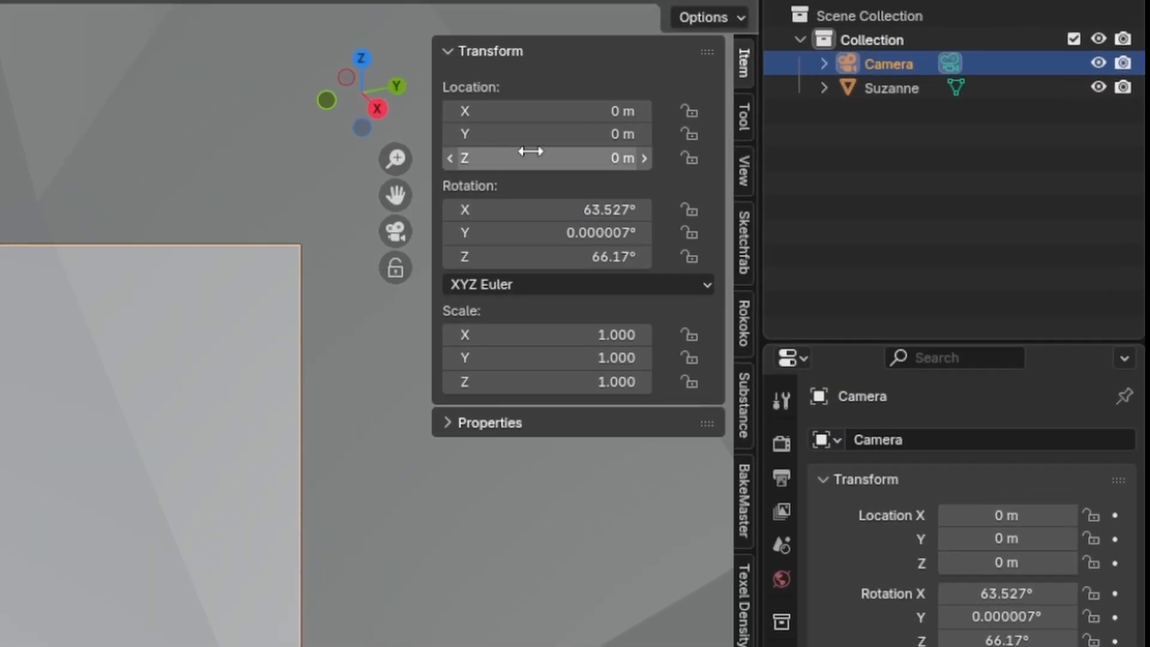
click(751, 170)
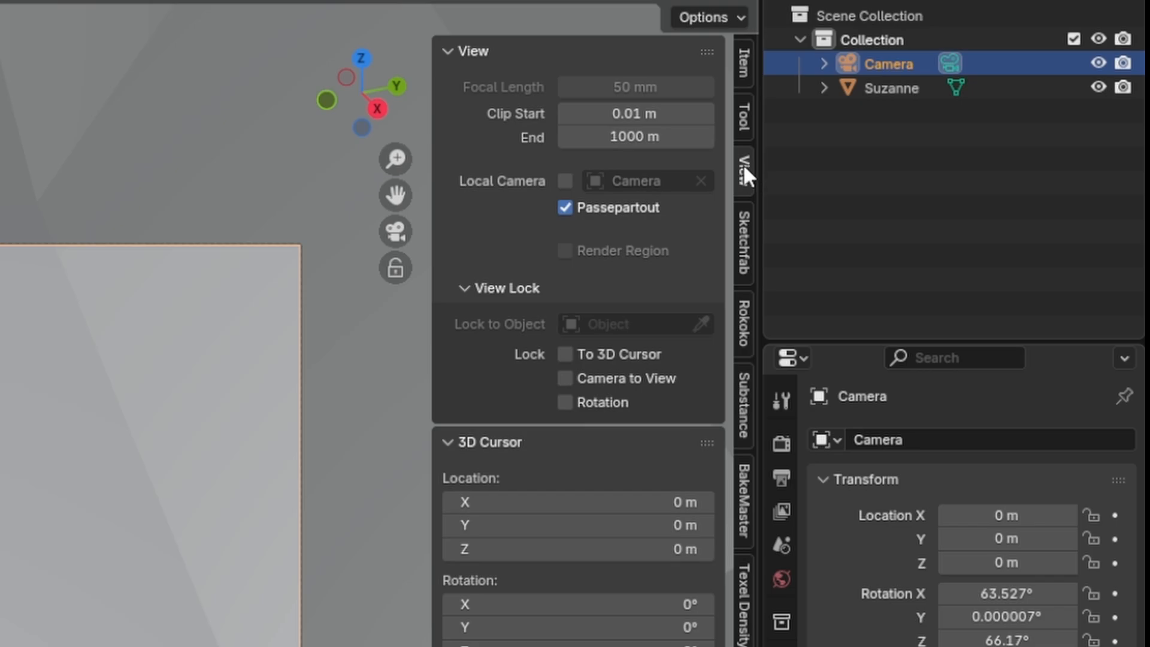
click(565, 377)
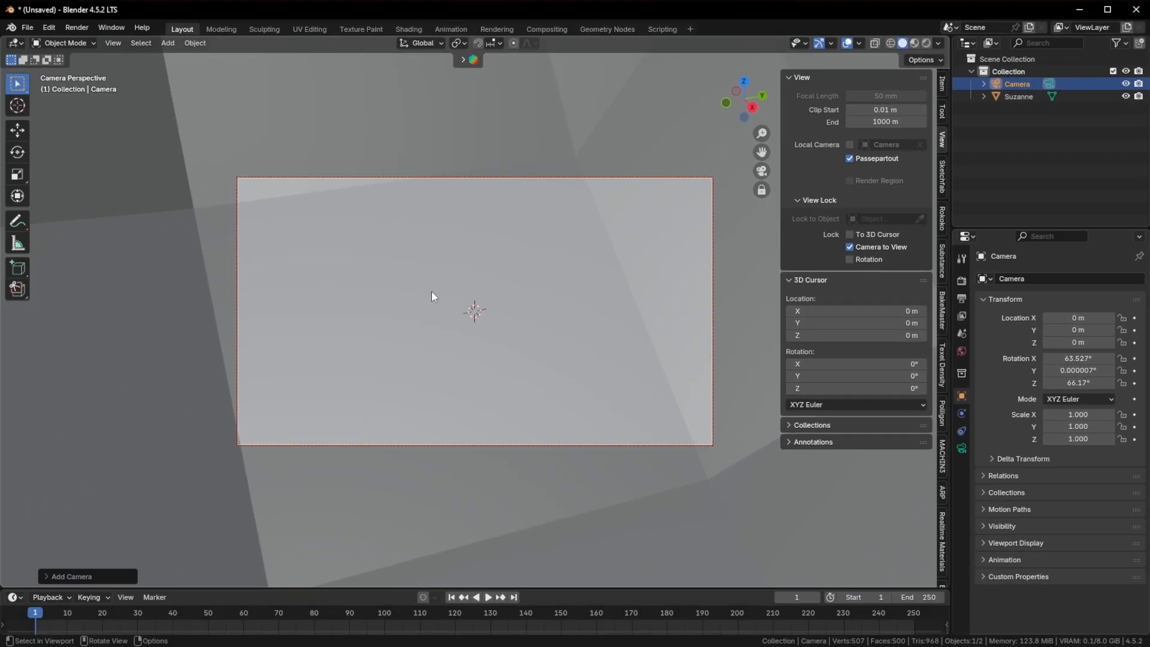
Pull the camera back and orbit it to about X 10.5, Y -7.5, Z 5.5 m to frame the monkey, and unlock it from the view
scroll(213, 347, down, 6)
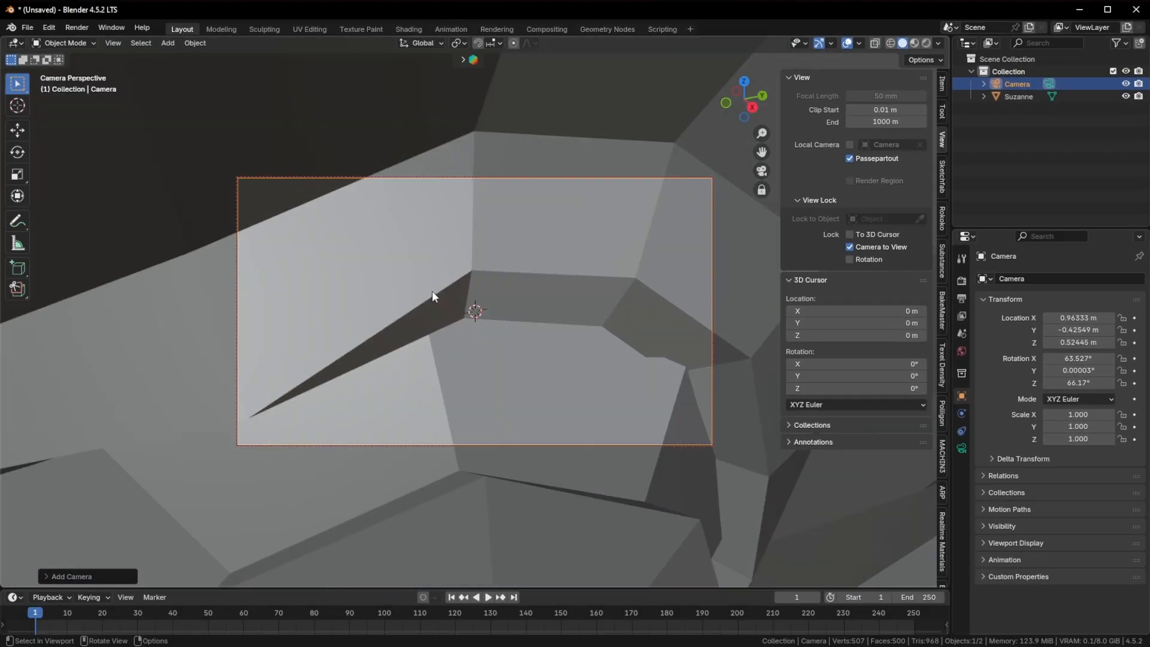
scroll(439, 297, down, 4)
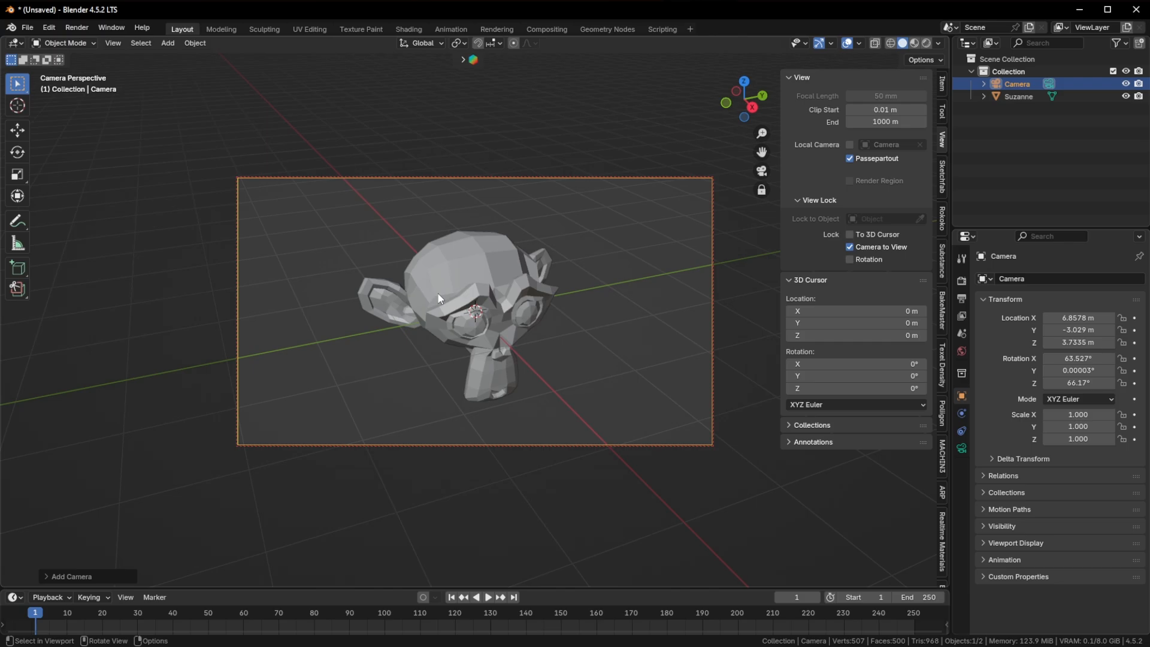
scroll(439, 298, down, 4)
middle_drag(439, 292, 491, 298)
scroll(485, 294, up, 2)
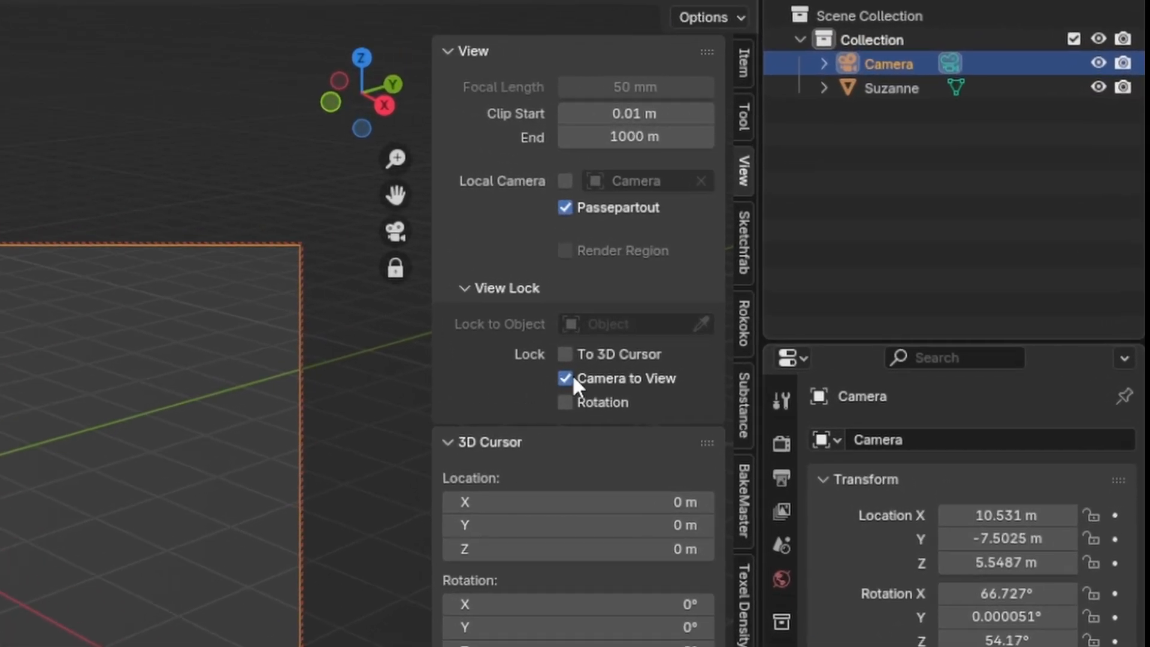
key(n)
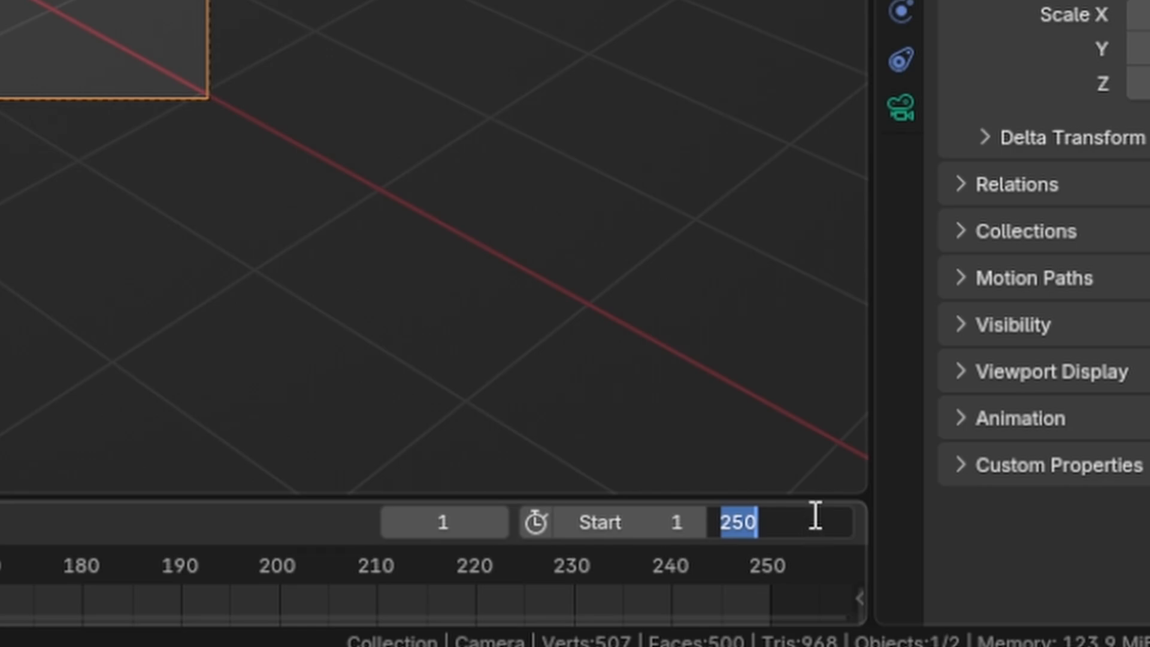
Set the animation's end frame to 90 and fit the timeline view around the shortened frame range
key(Return)
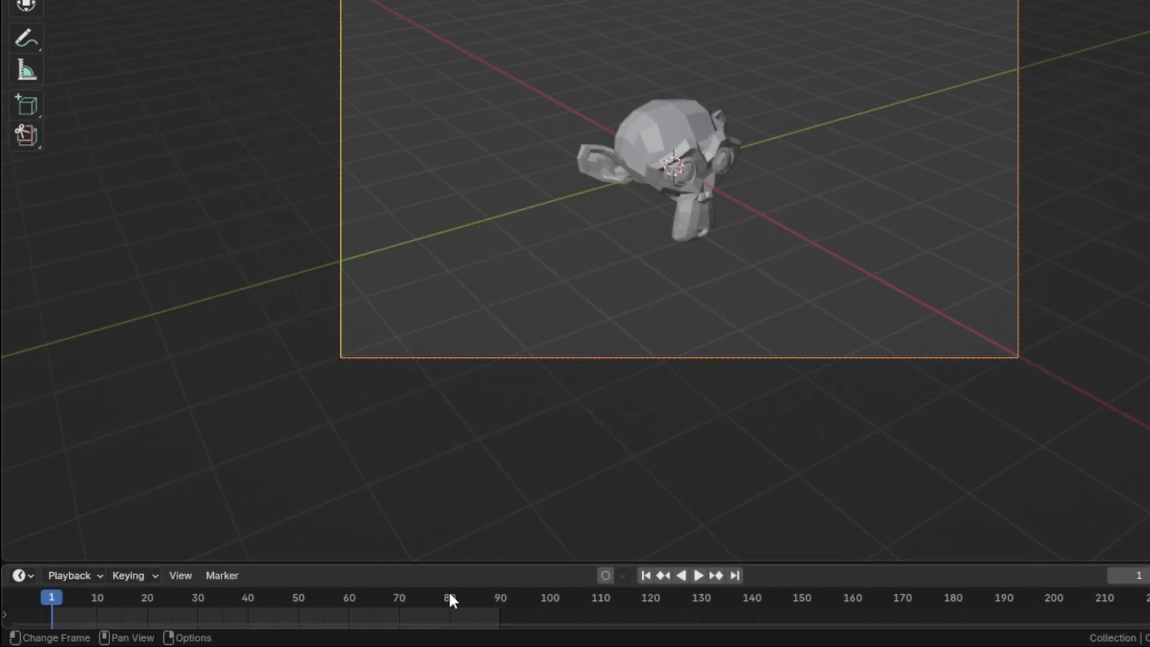
middle_drag(447, 612, 935, 617)
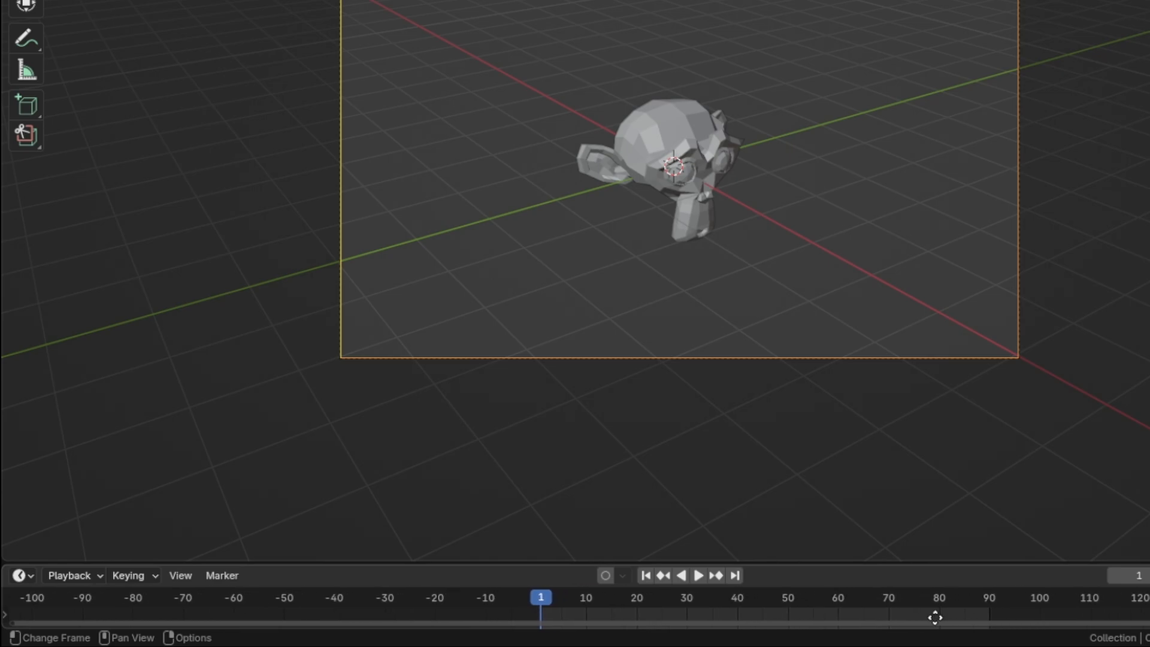
scroll(886, 616, up, 4)
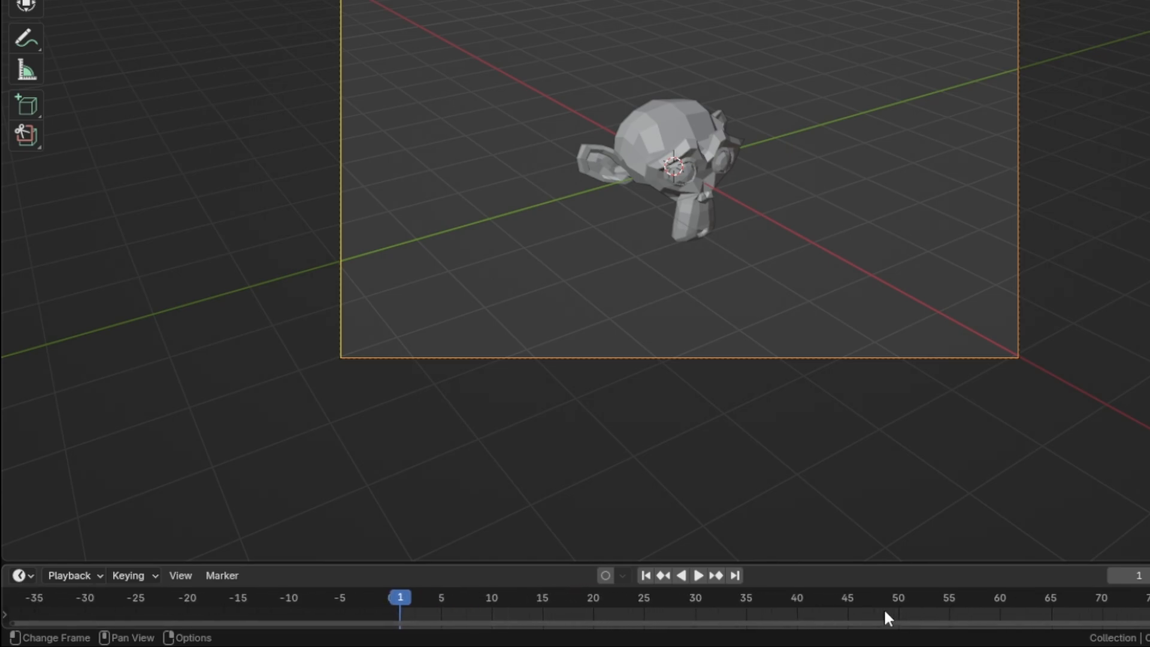
Keyframe the monkey's X location at 0 m on frames 30 and 60
click(698, 164)
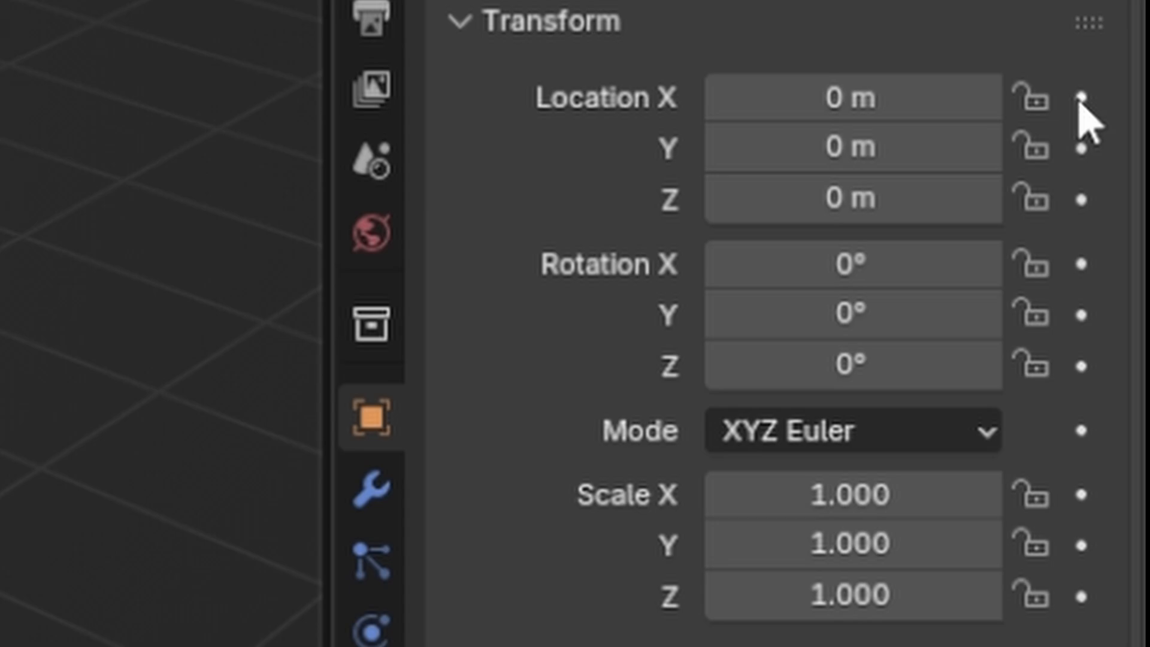
click(1080, 97)
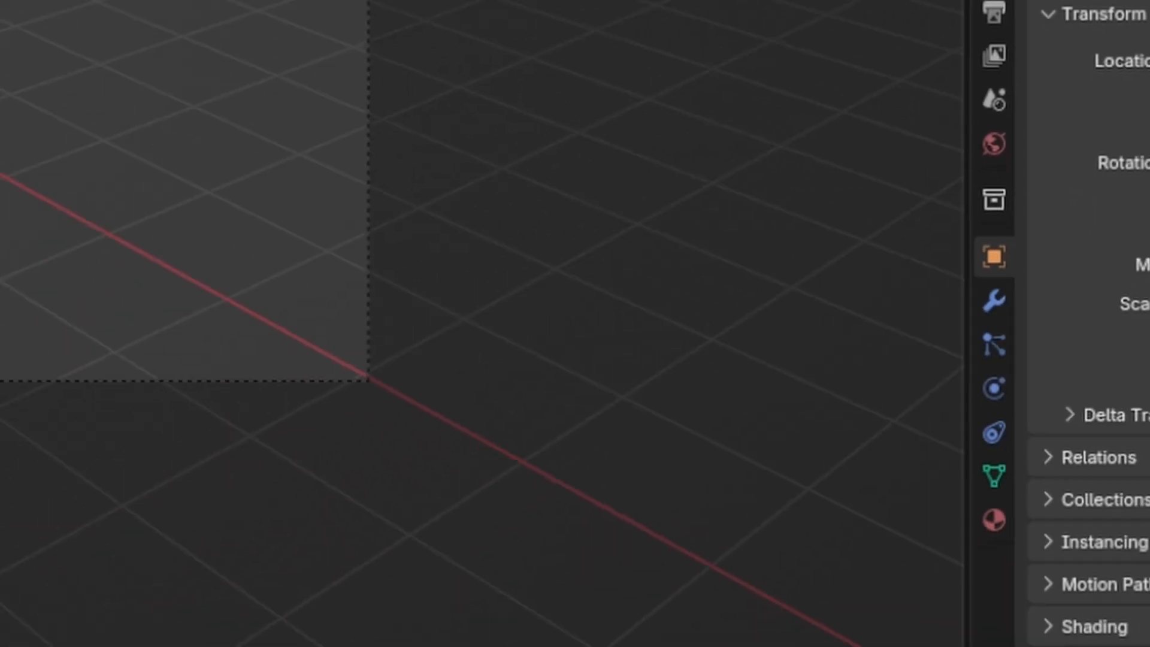
click(390, 584)
key(space)
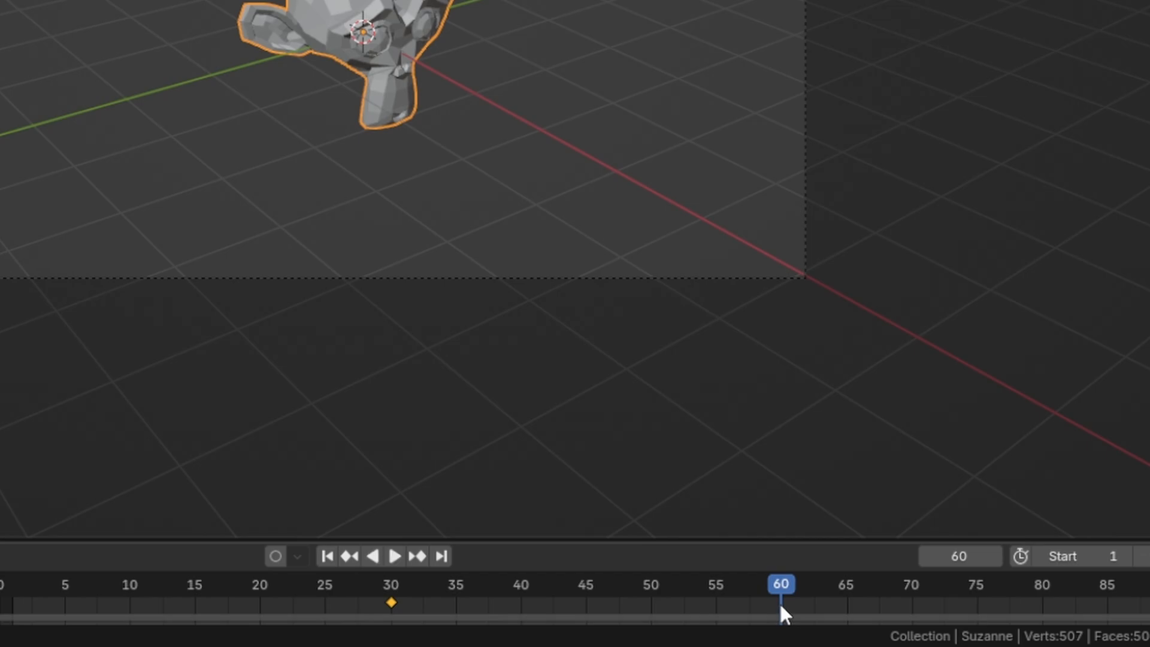
click(1083, 96)
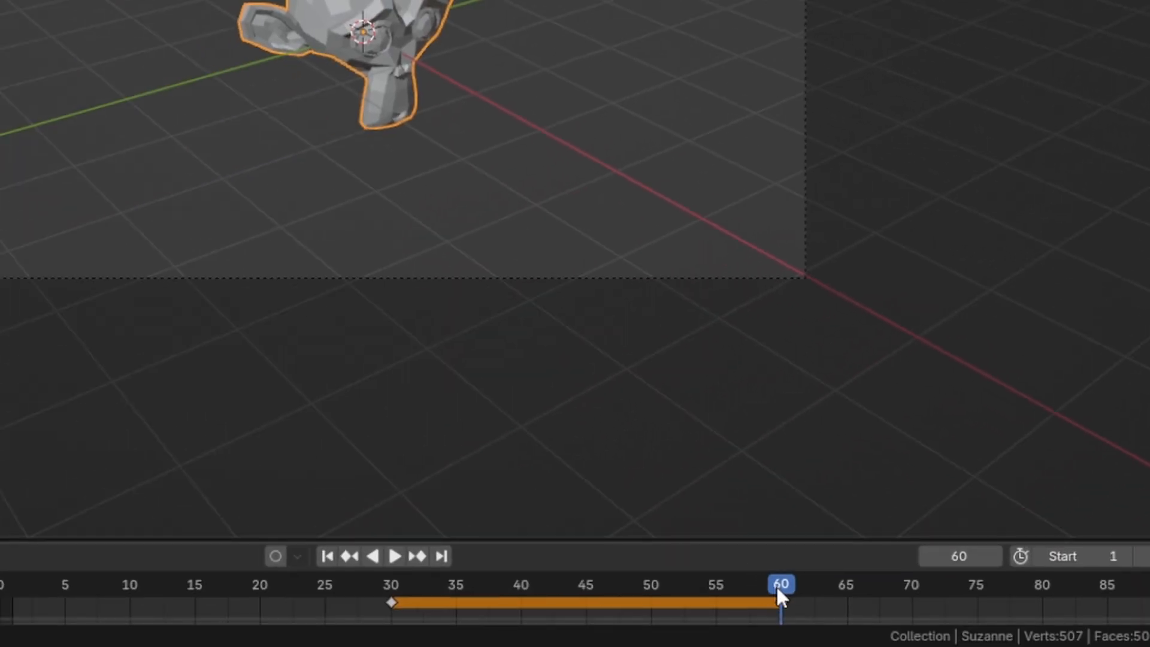
At frame 1, move the monkey along X to about -20.08 m, keyframe its X location, and play the animation
key(space)
click(53, 607)
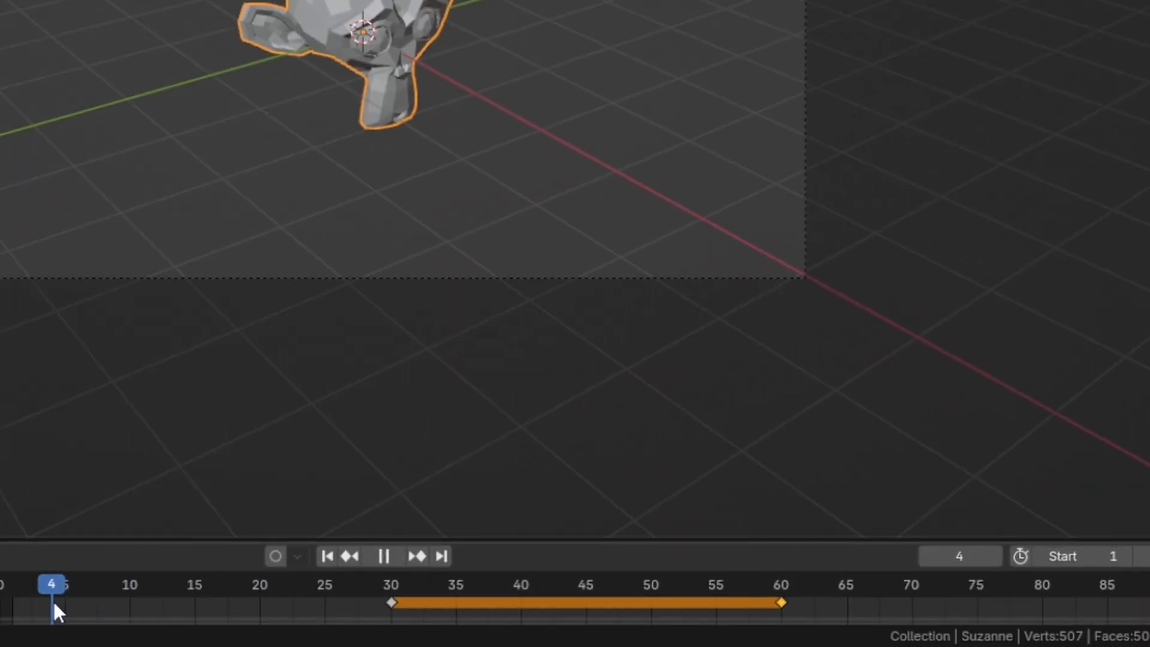
key(space)
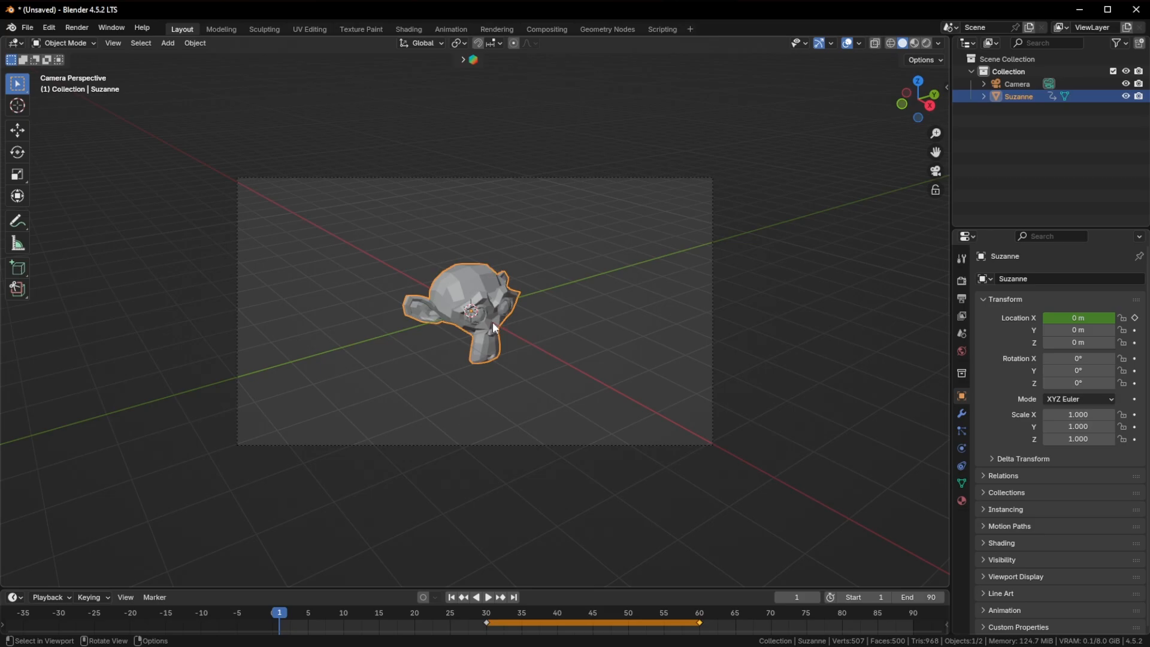
key(g)
key(x)
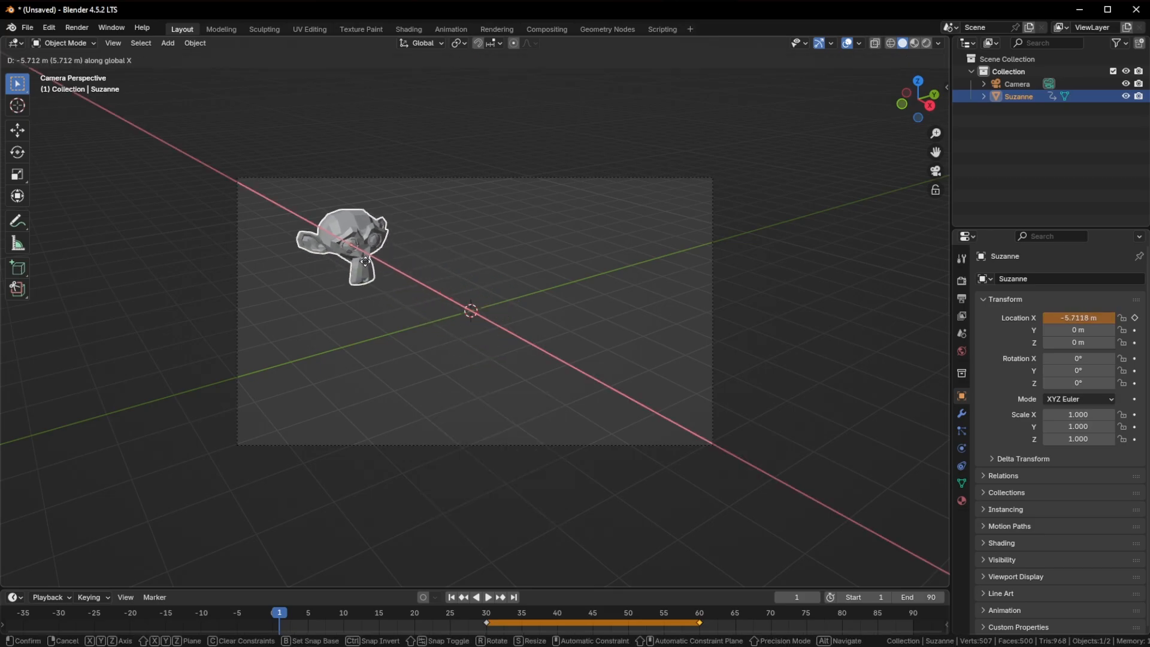
click(221, 188)
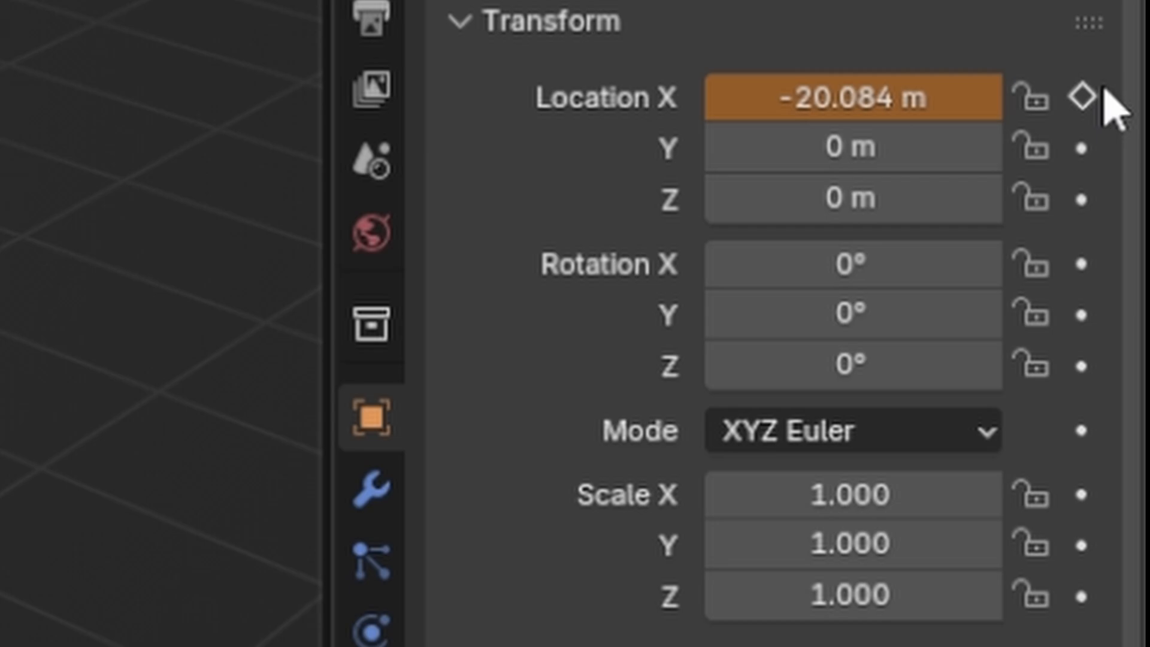
click(1102, 96)
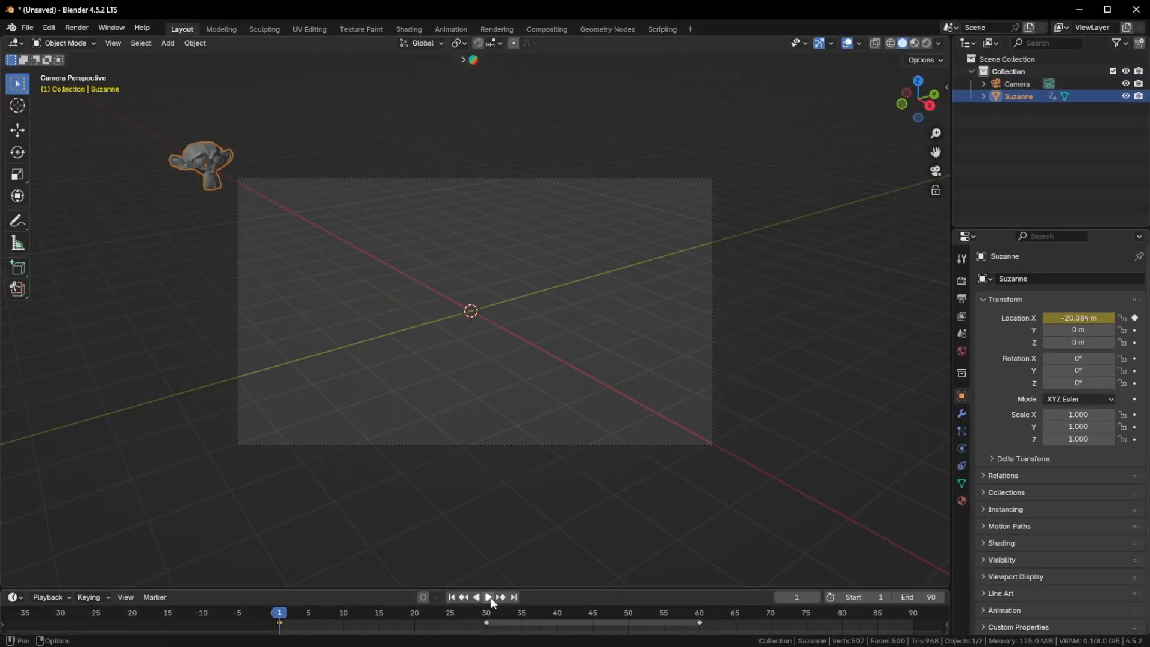
click(488, 597)
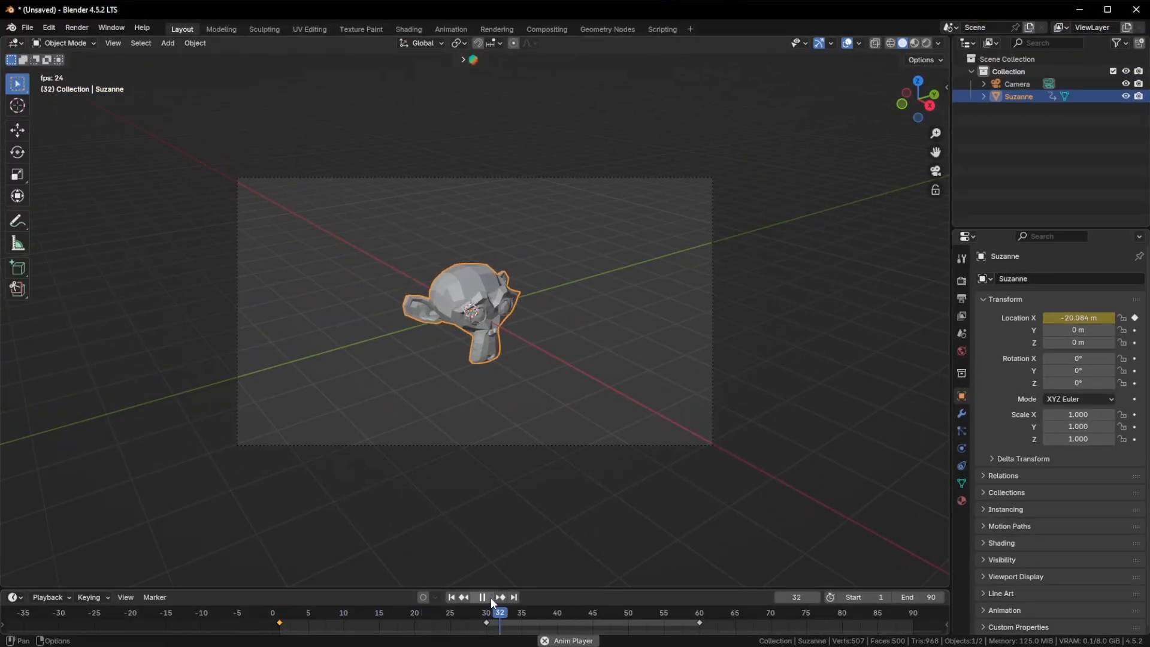
click(483, 597)
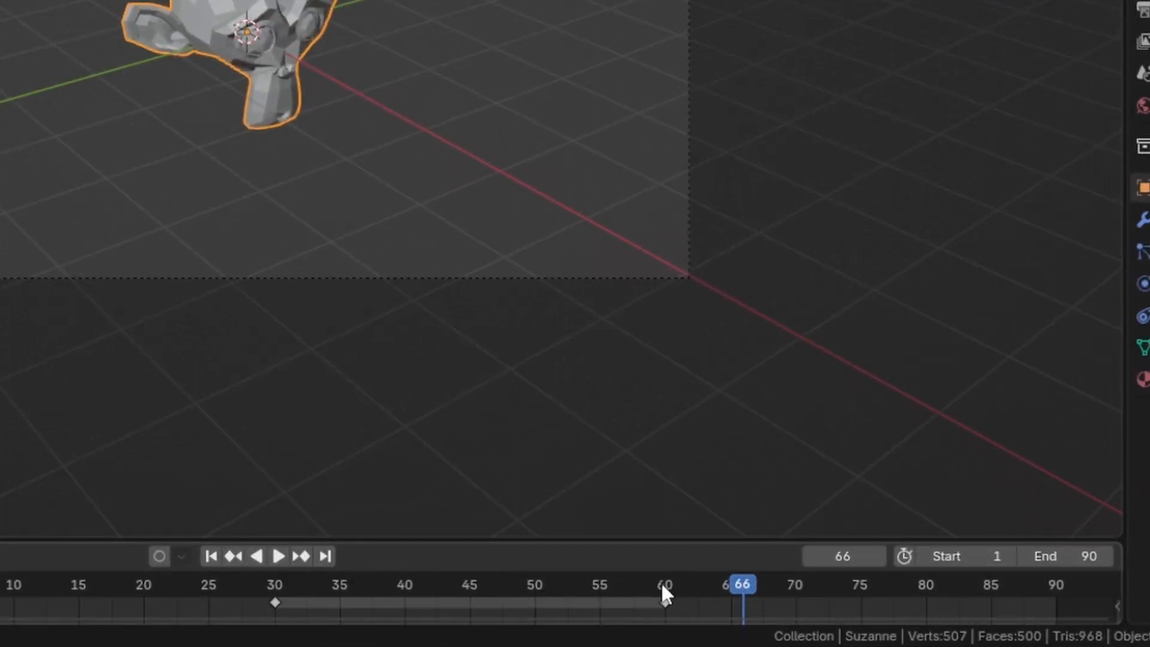
At frame 90, move the monkey along X to about 7.16 m, keyframe its X location, and play the animation
drag(663, 584, 1056, 595)
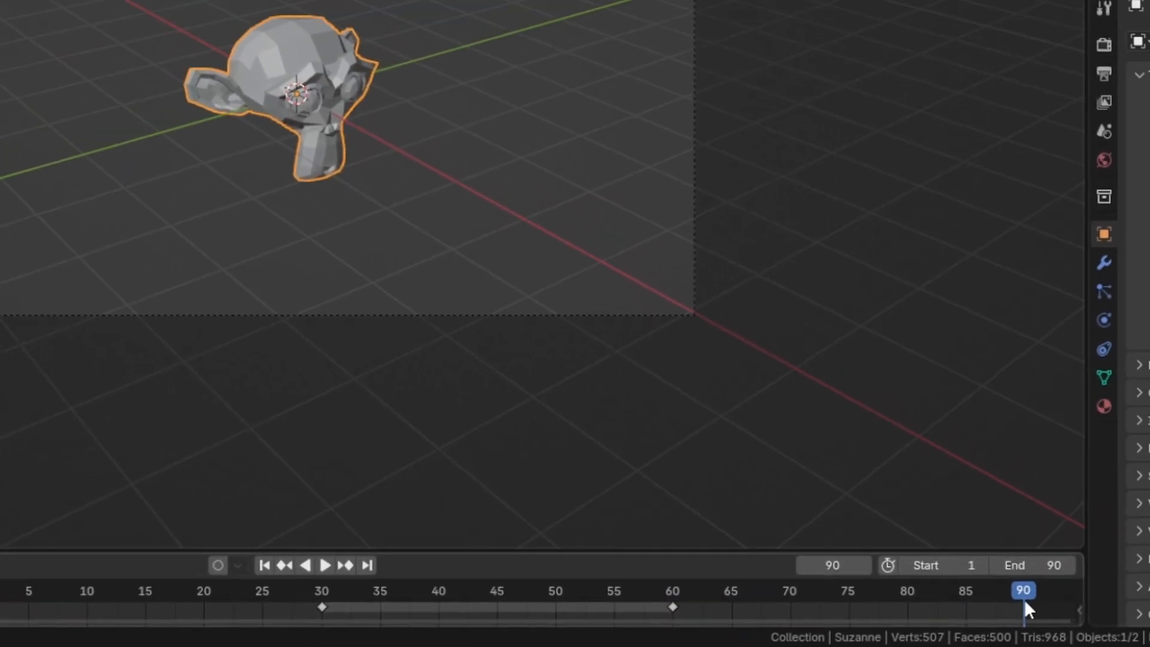
key(g)
key(x)
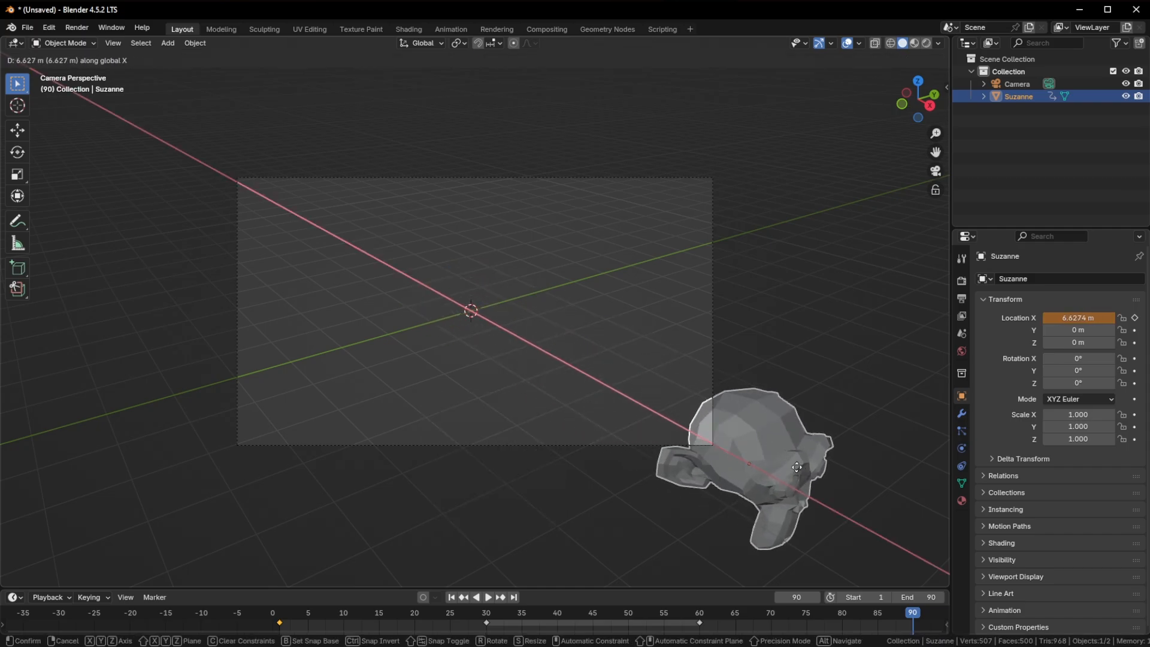
click(832, 485)
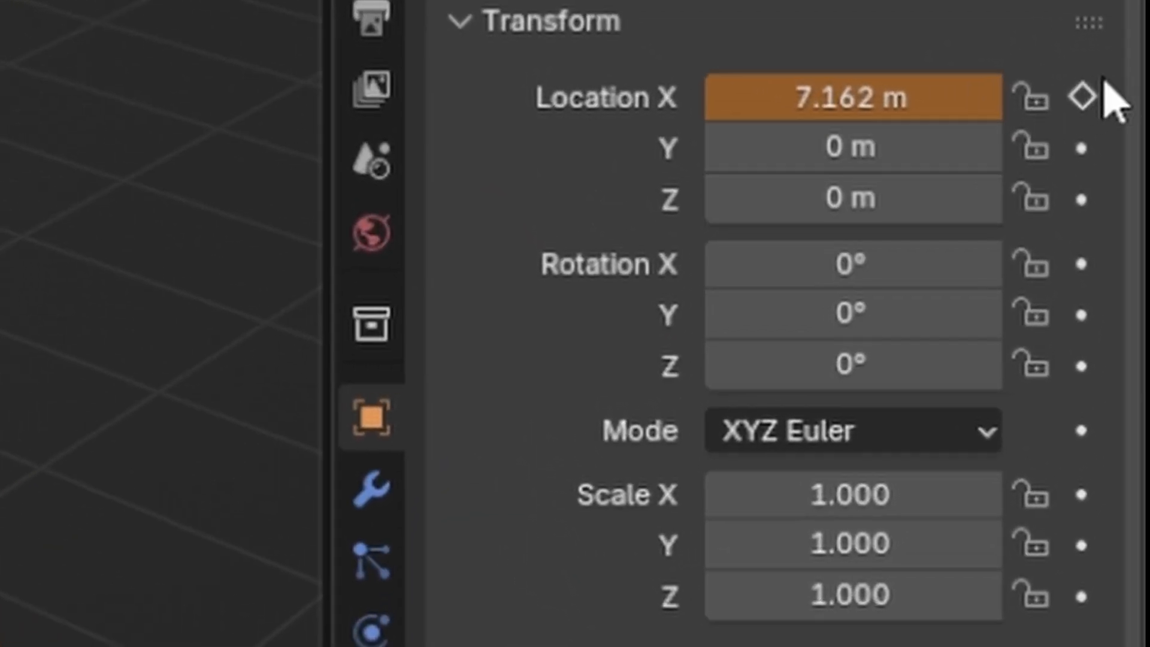
click(1080, 97)
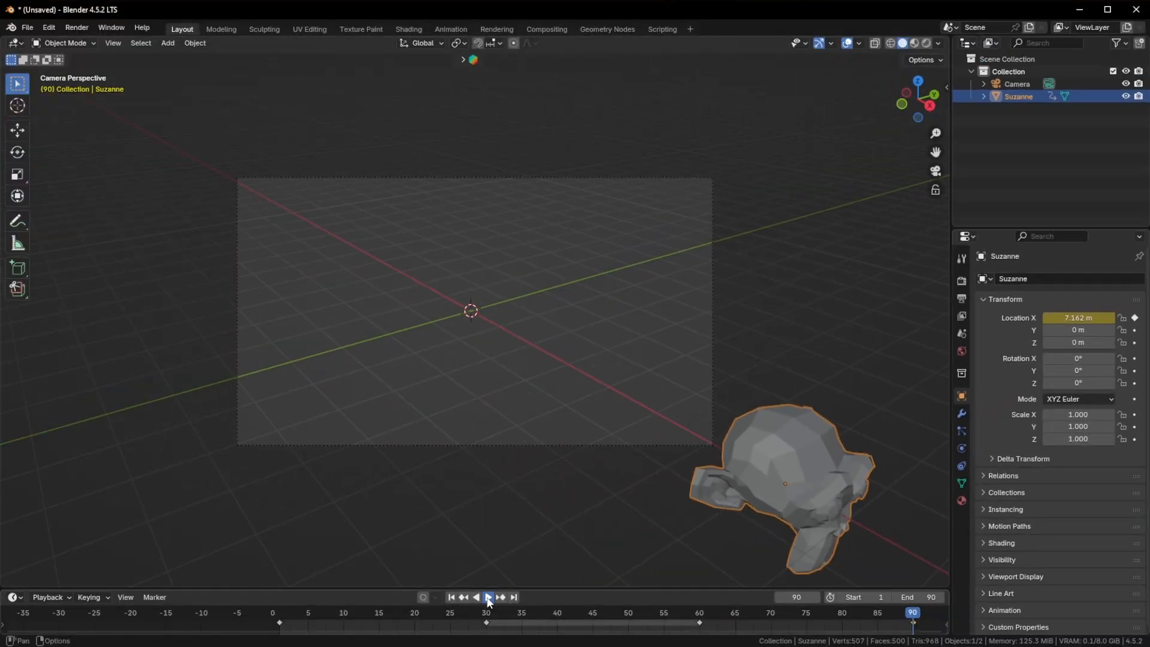
click(488, 597)
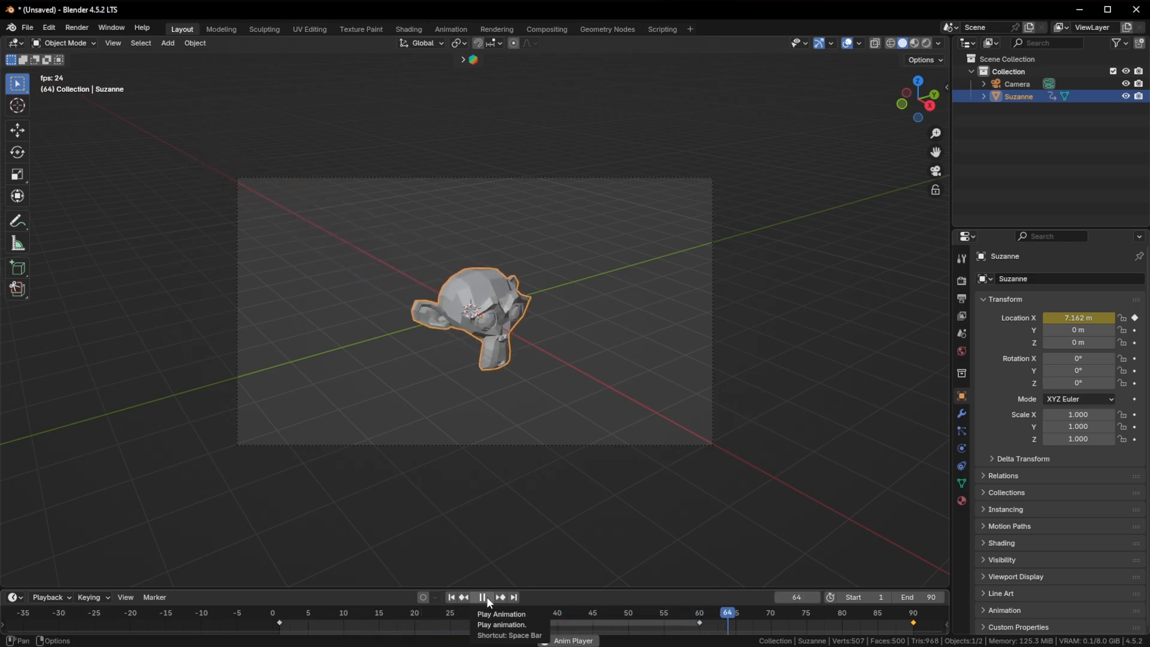
Stop playback and keyframe the monkey's Z location at 0 m on frame 30
click(486, 597)
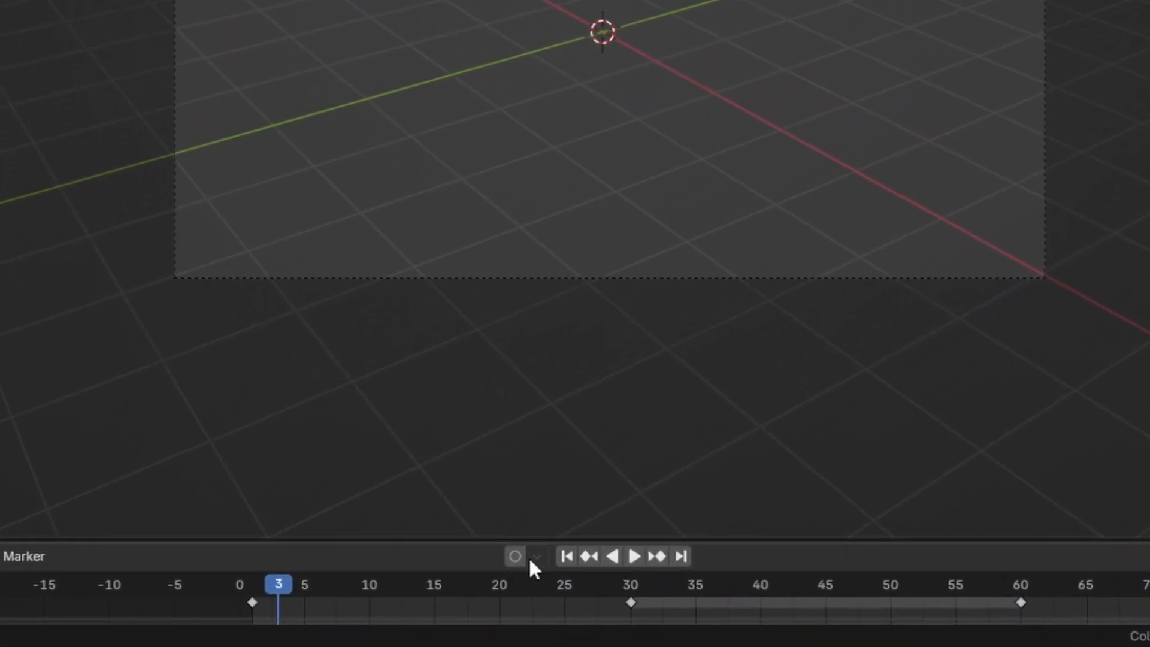
drag(471, 586, 629, 599)
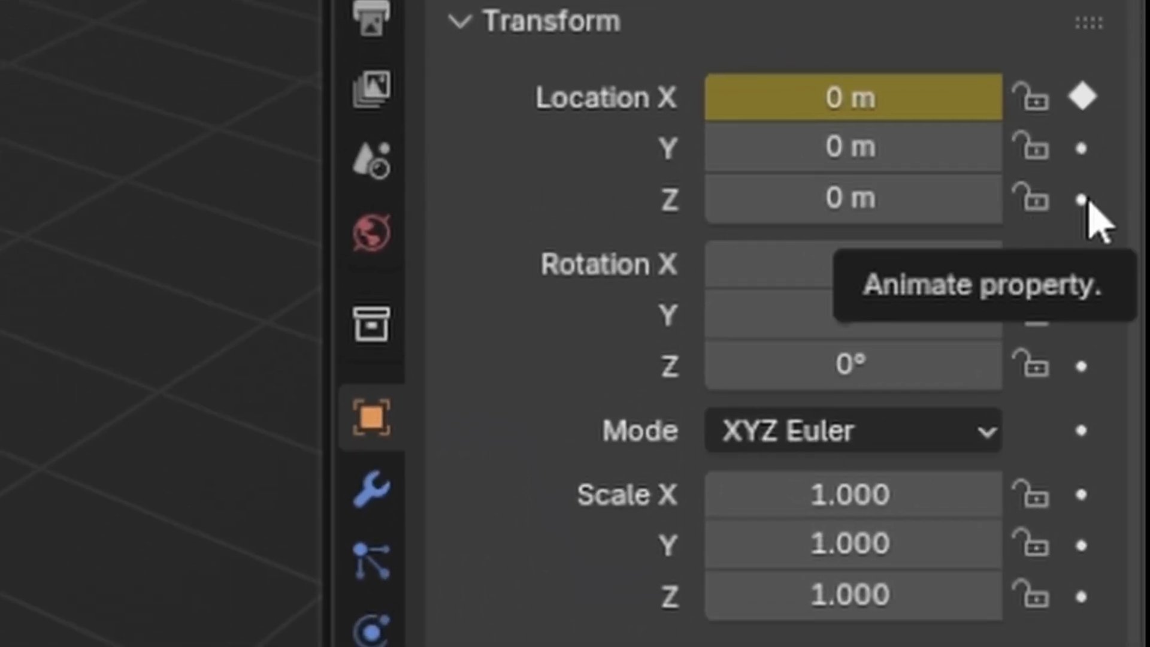
click(1088, 197)
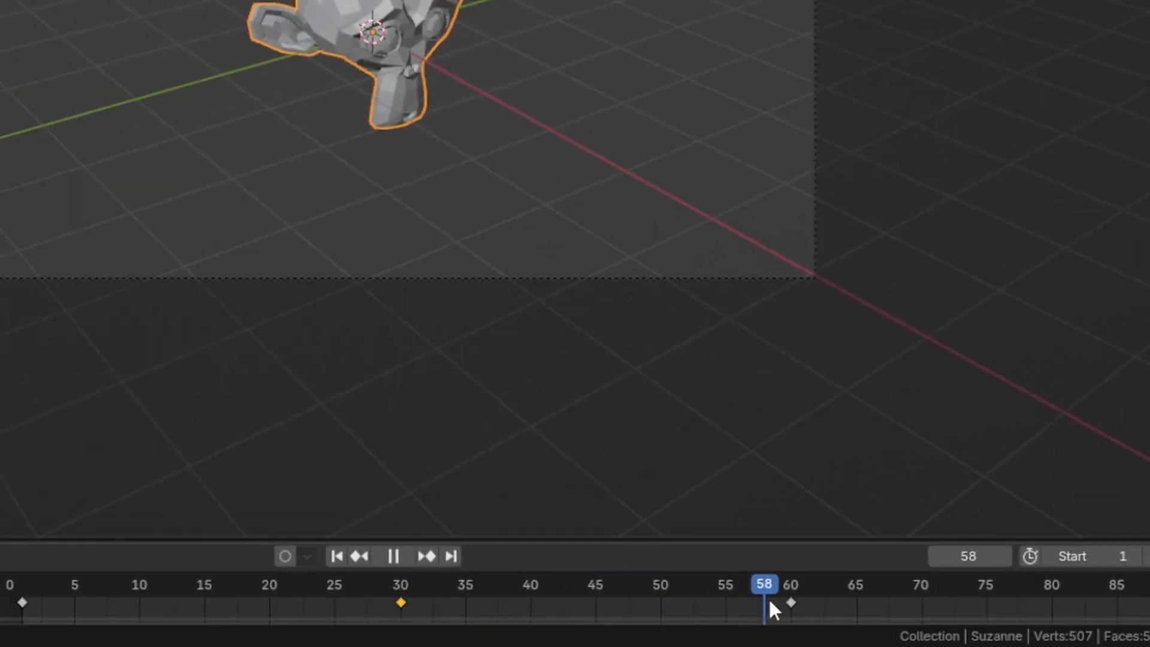
At frame 60, raise the monkey along Z to about 0.97 m, keyframe its Z location, and play the animation
drag(771, 608, 791, 603)
key(g)
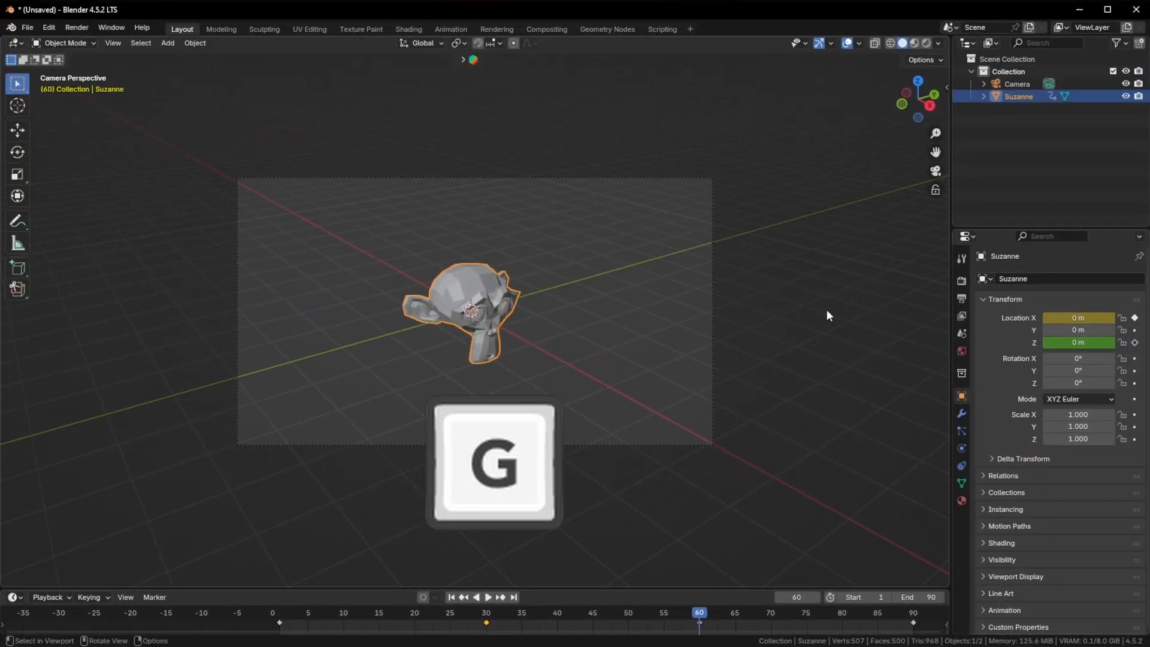
key(z)
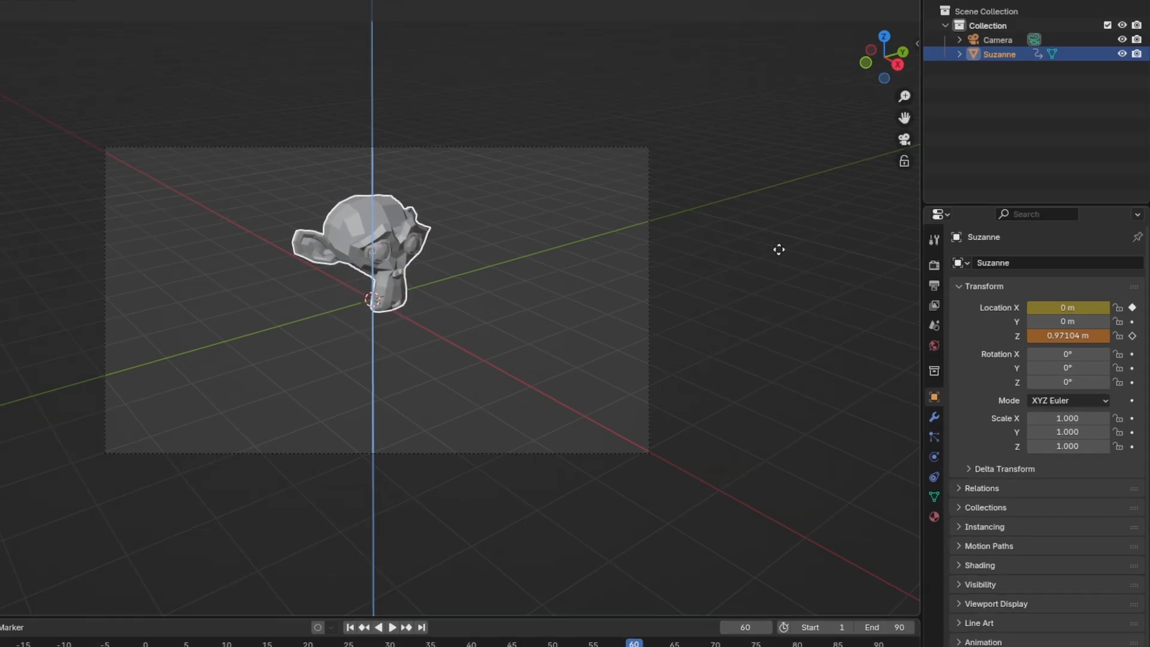
click(778, 249)
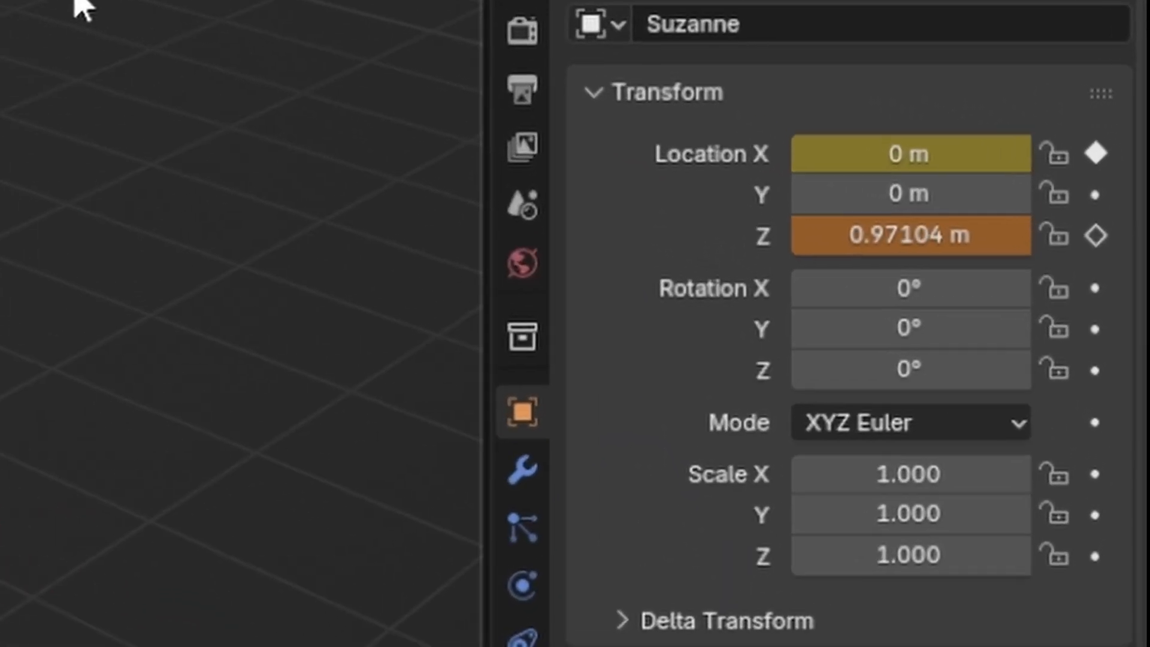
click(1131, 335)
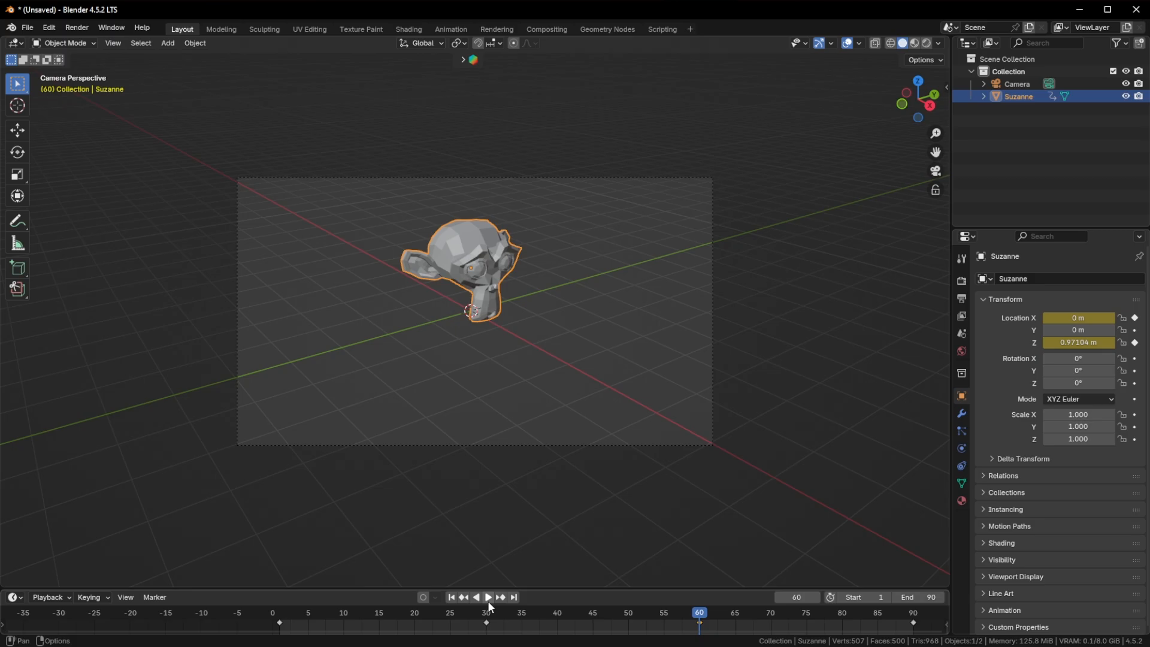
click(489, 601)
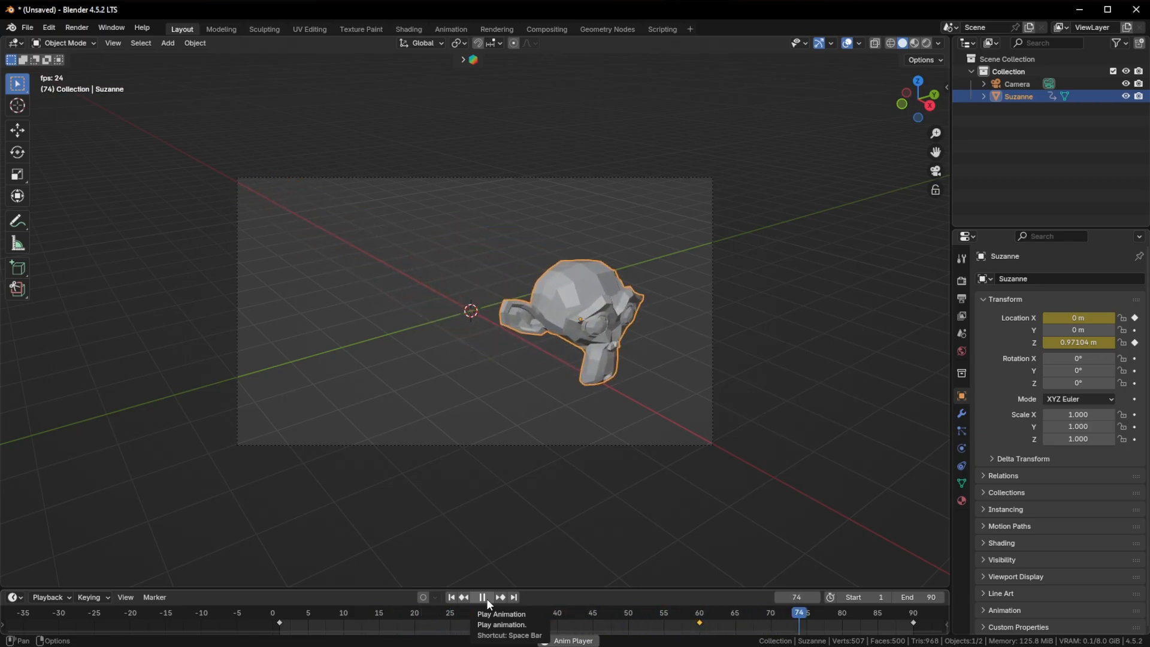
click(482, 597)
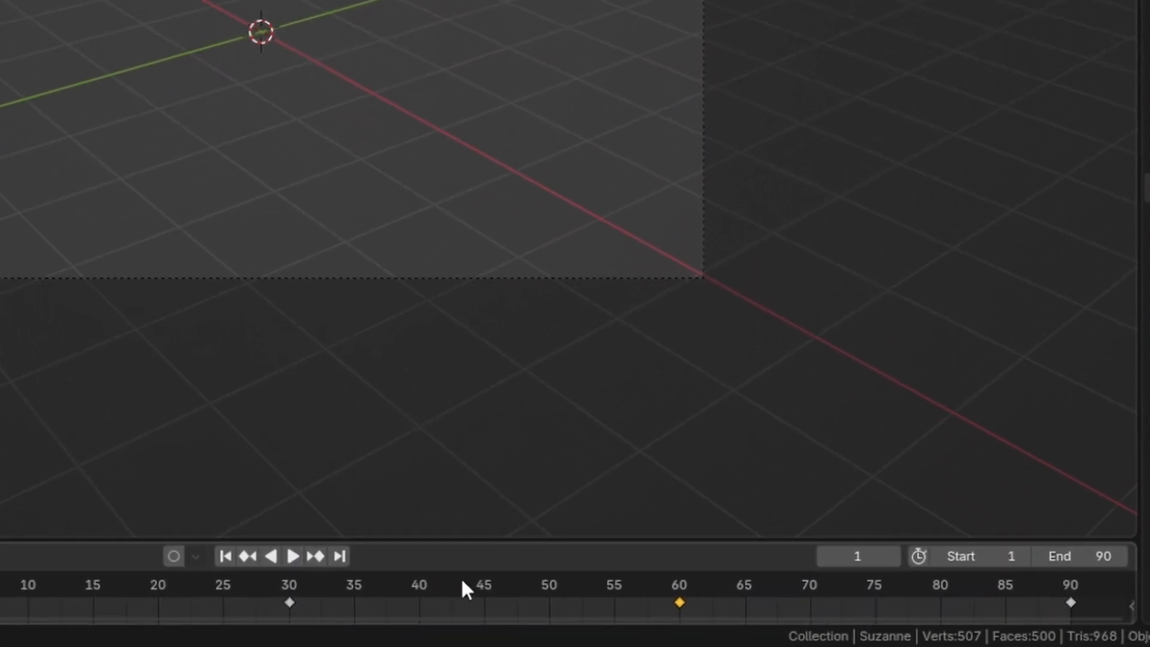
At frame 90, move the monkey along X to about 9.03 m, keyframe its Z and X locations, and play the animation
drag(1063, 585, 1073, 588)
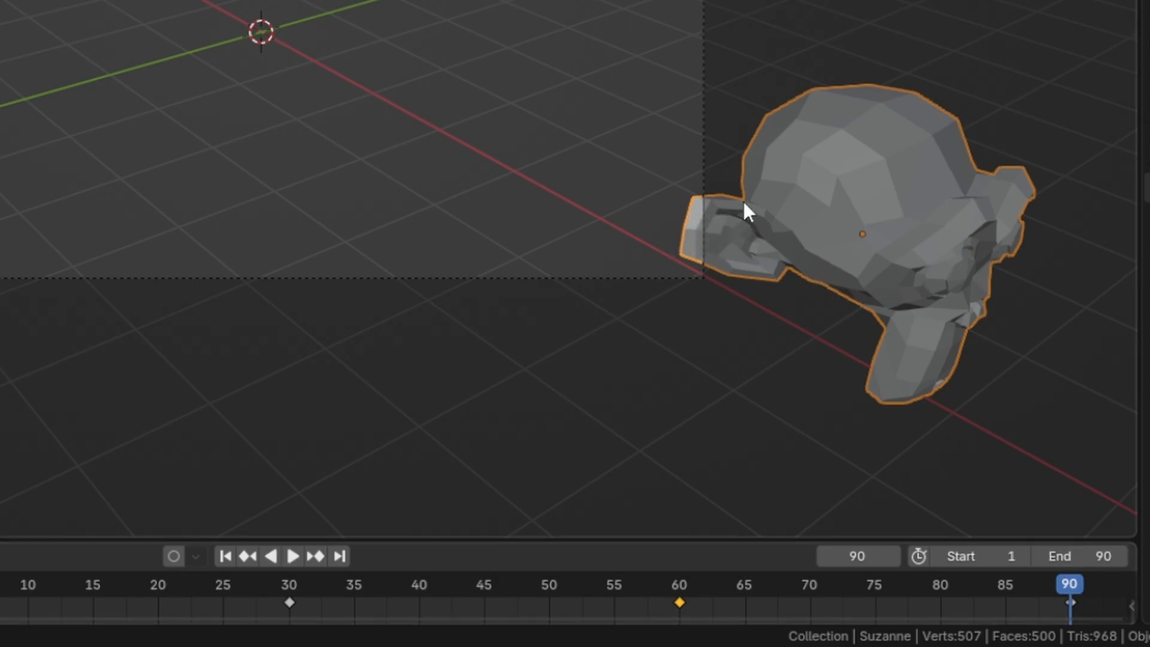
key(g)
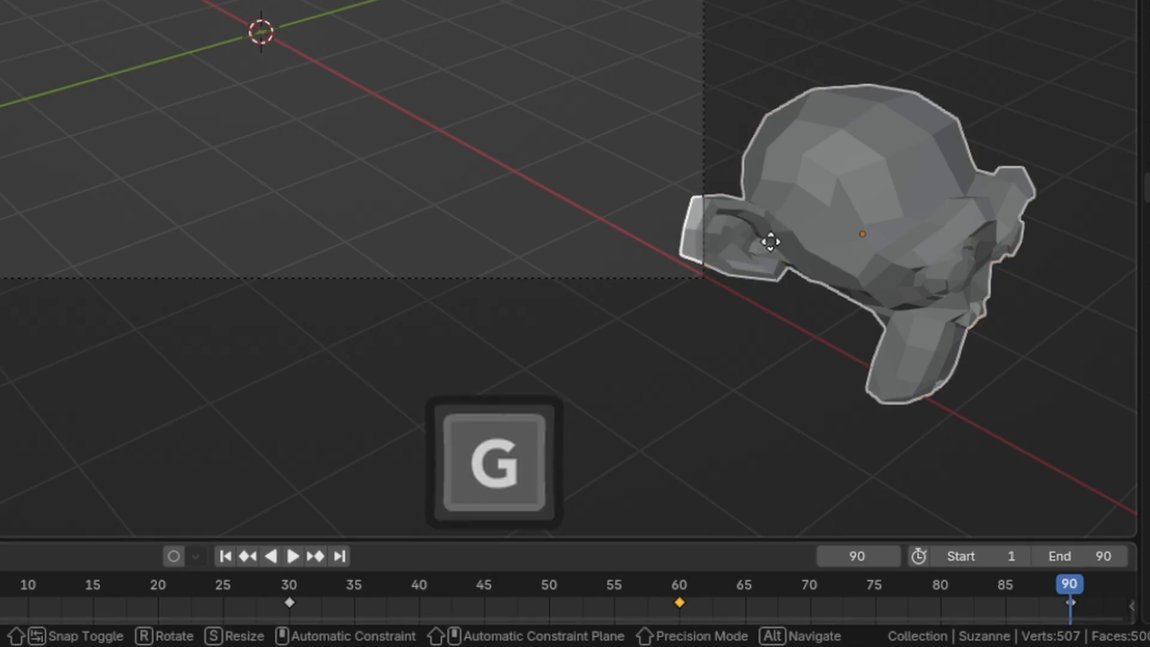
key(x)
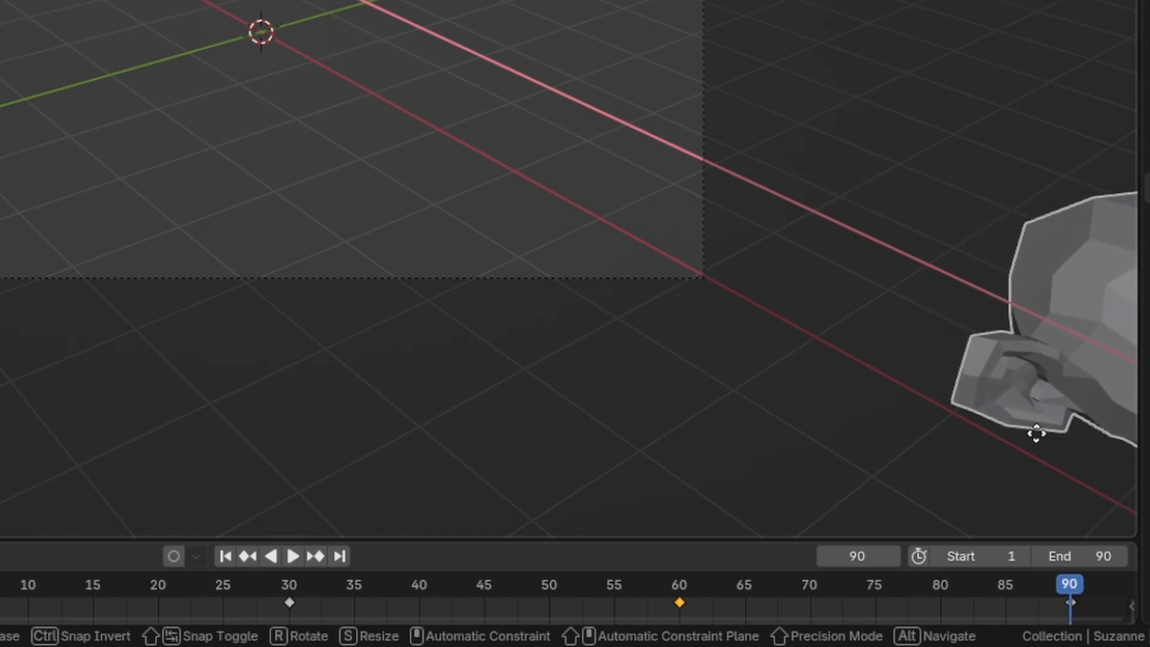
click(1048, 449)
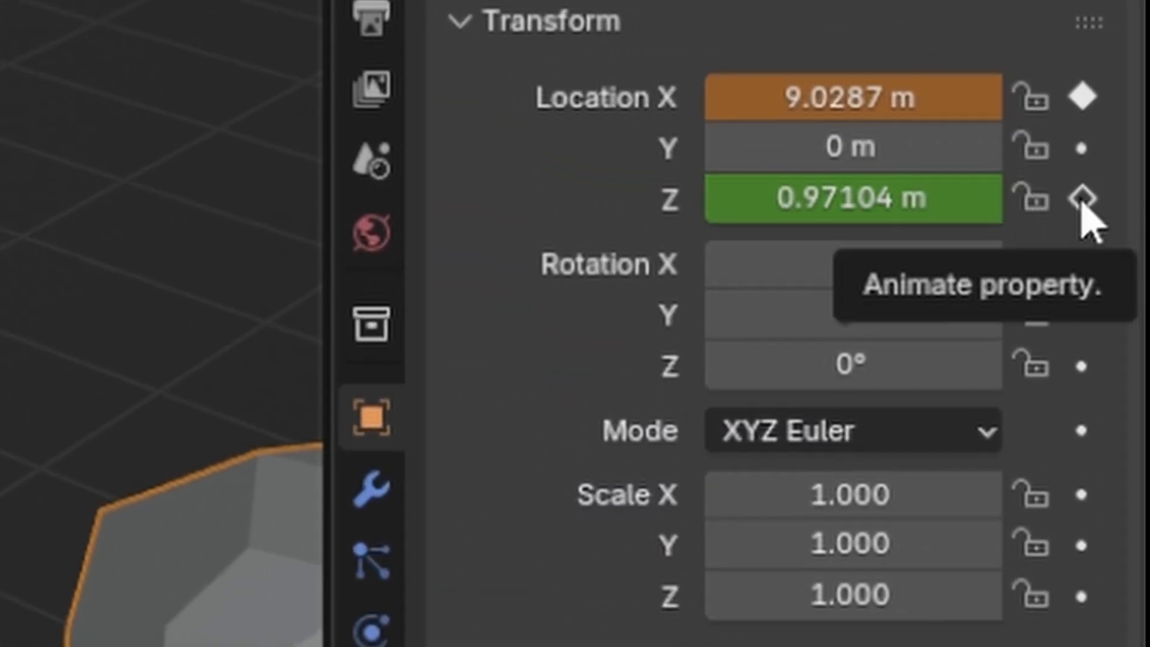
click(1082, 201)
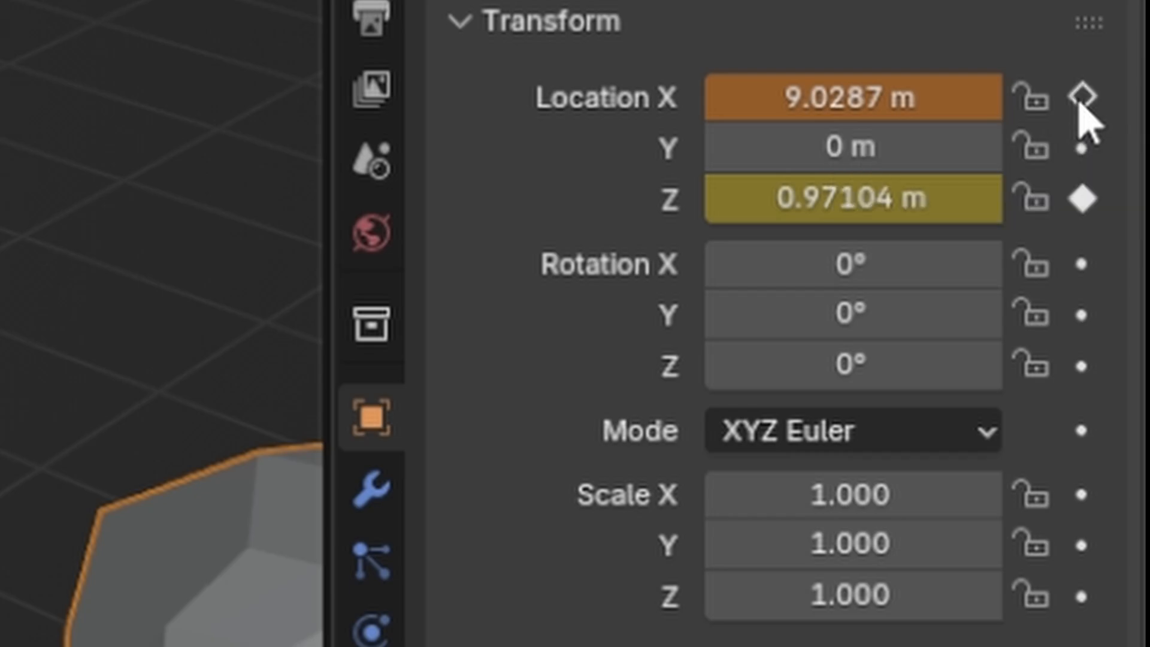
click(1081, 97)
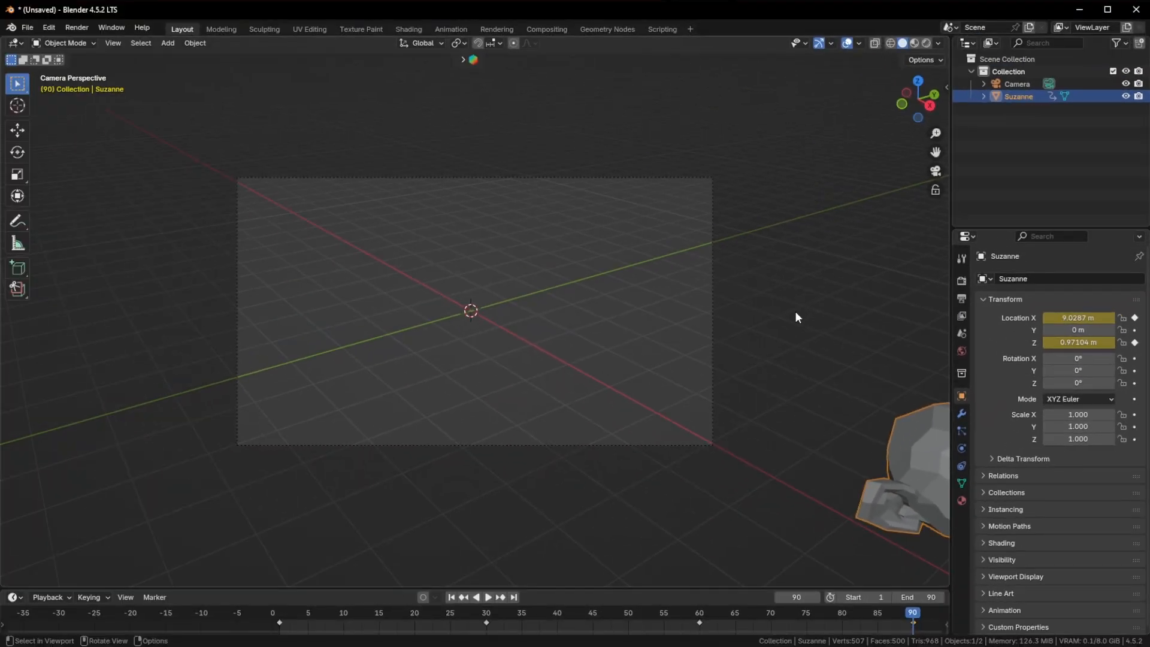
click(488, 597)
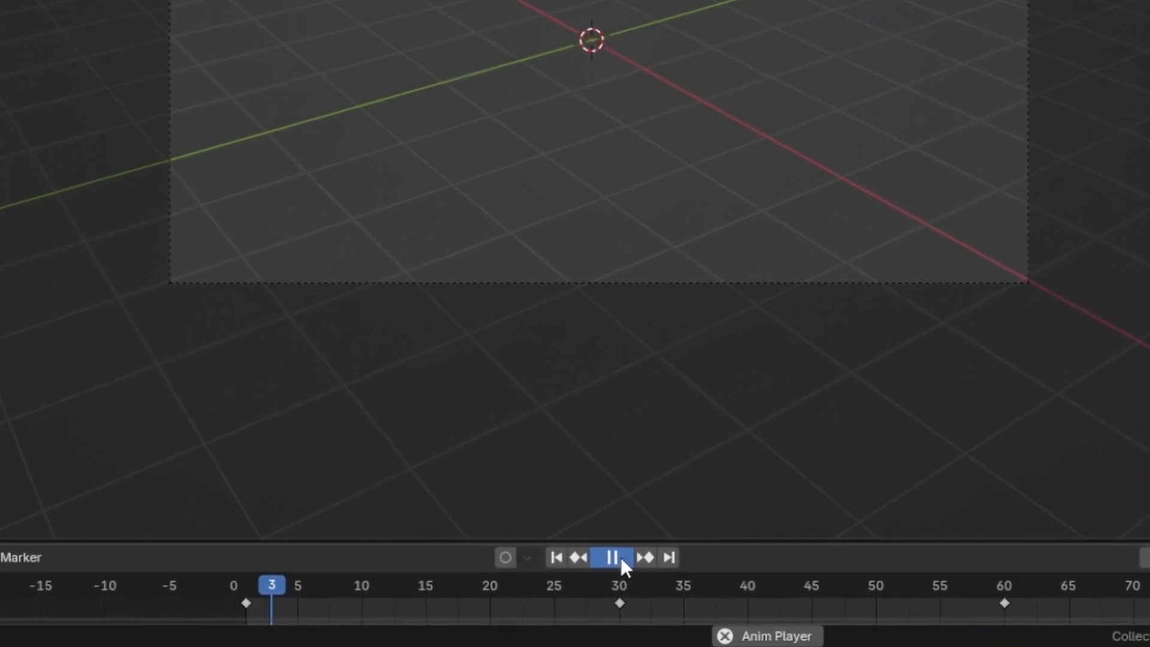
click(622, 559)
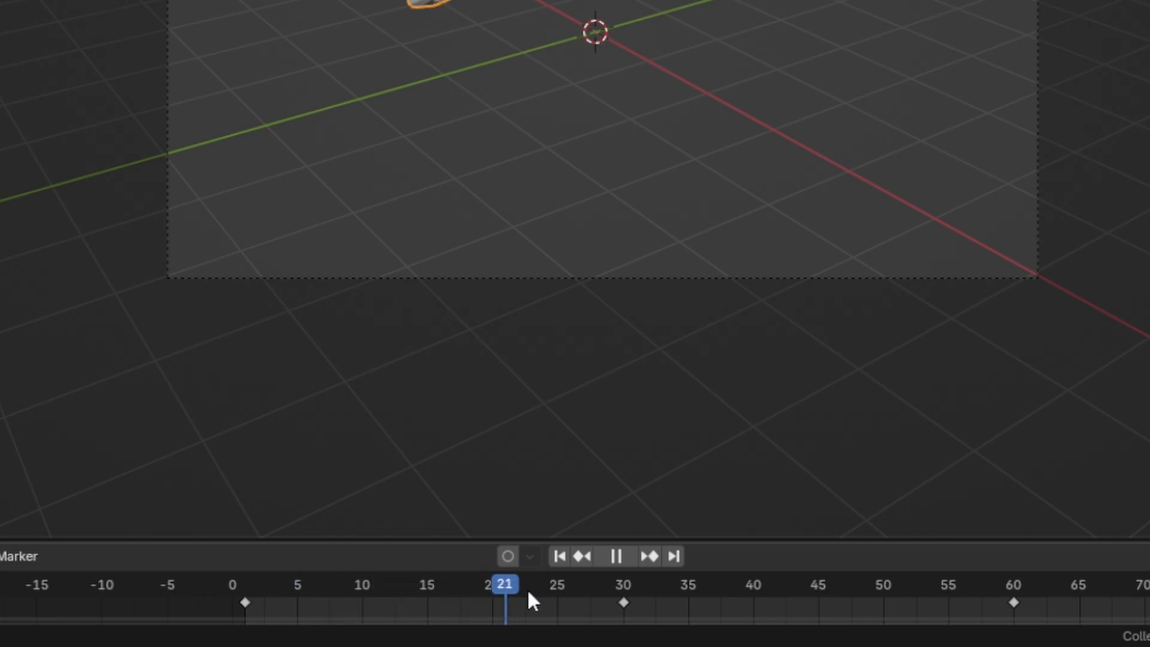
Keyframe the monkey's Y rotation at 0° on frame 30 and at -360° on frame 60, and preview the motion through frame 90
drag(527, 598, 623, 597)
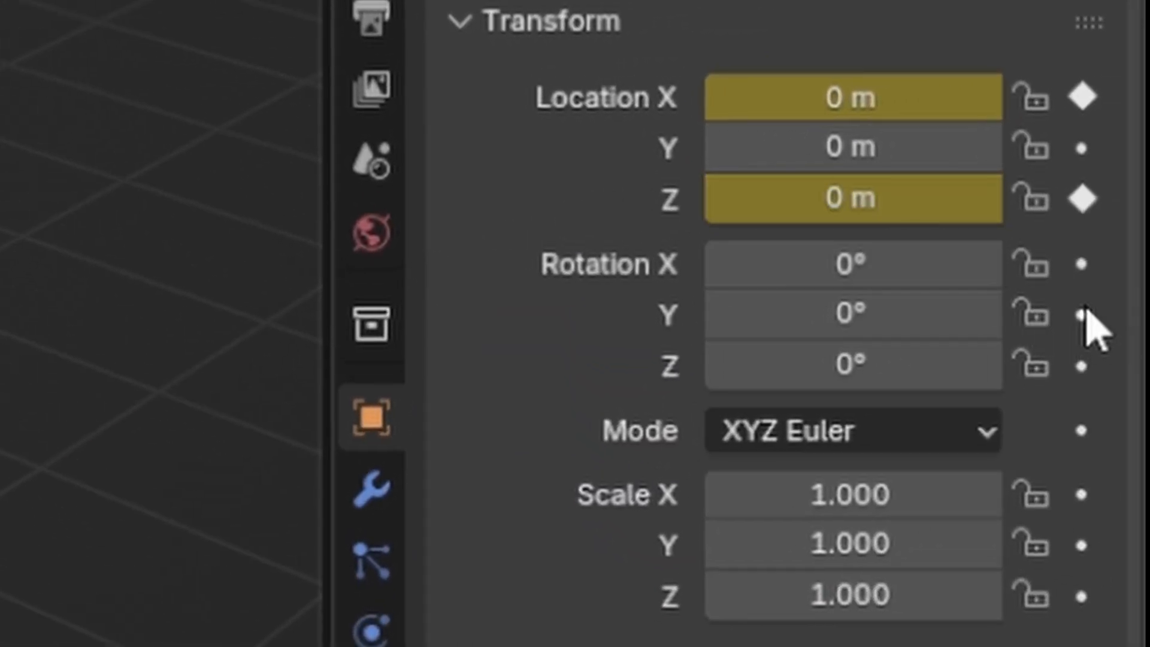
click(1083, 312)
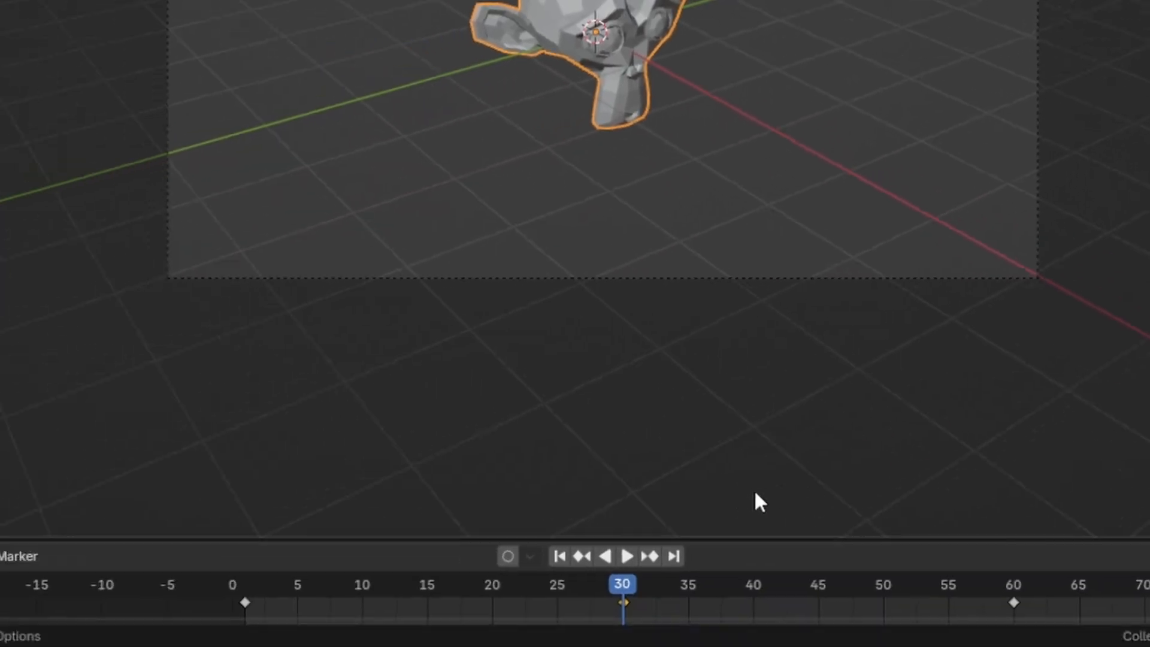
key(space)
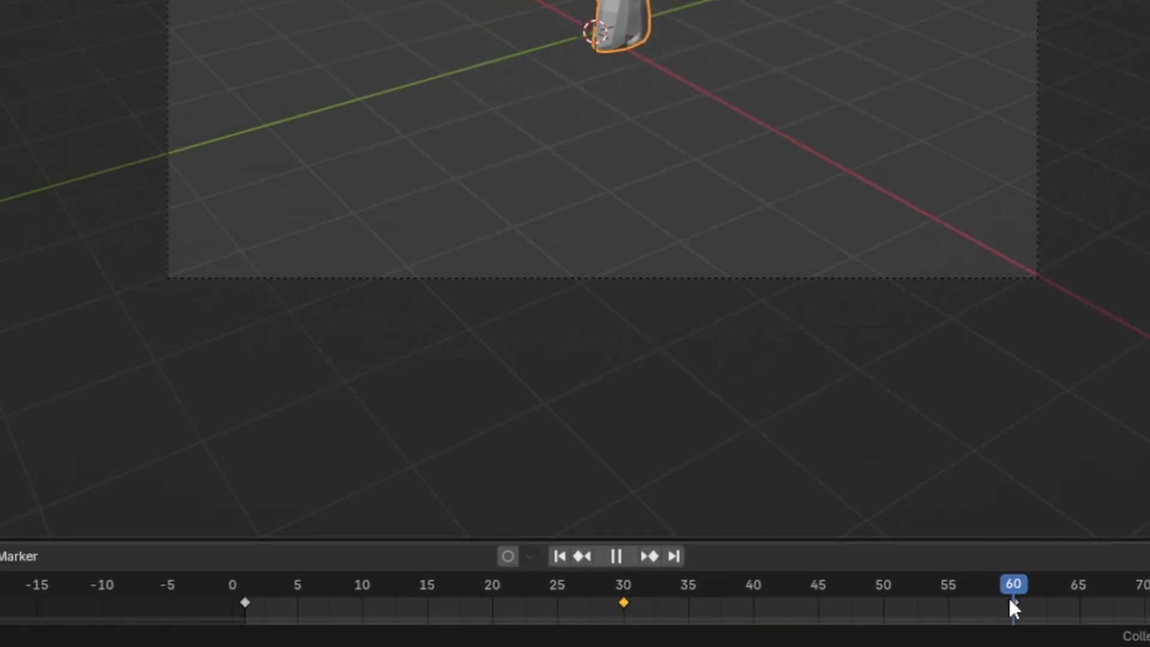
key(space)
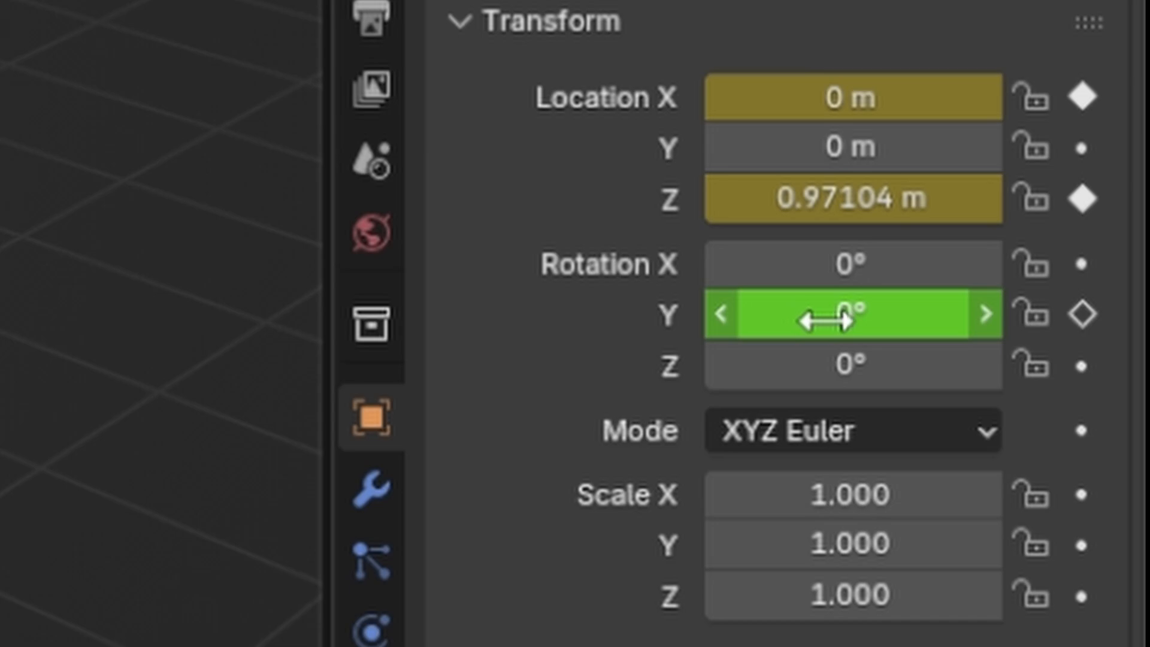
click(826, 321)
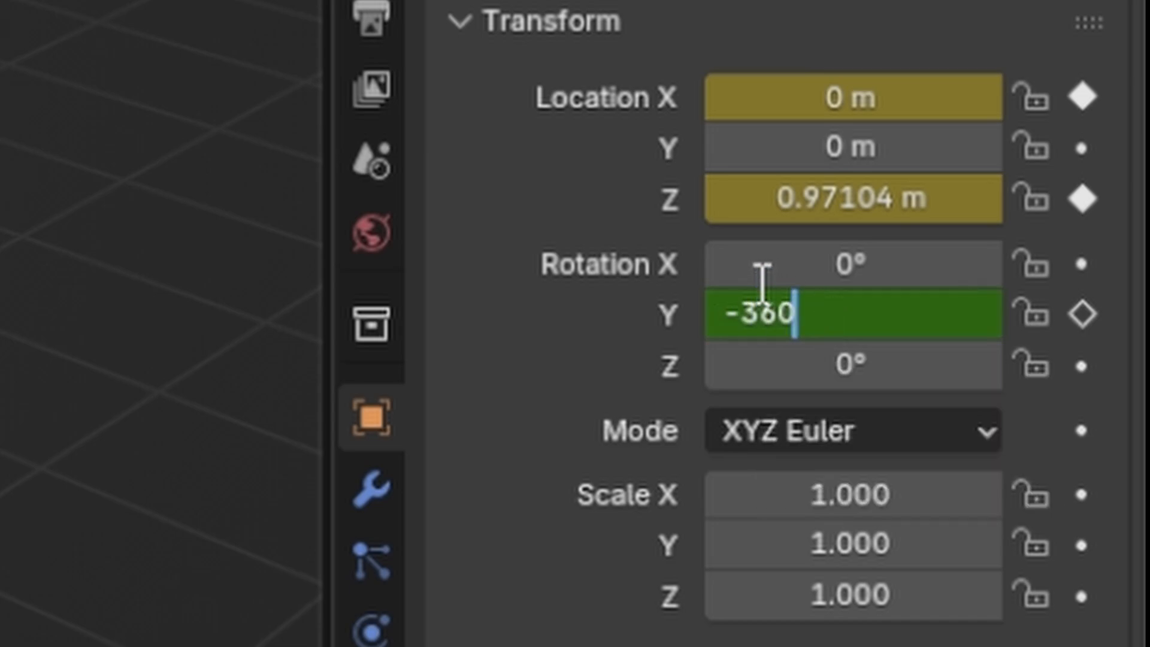
key(Return)
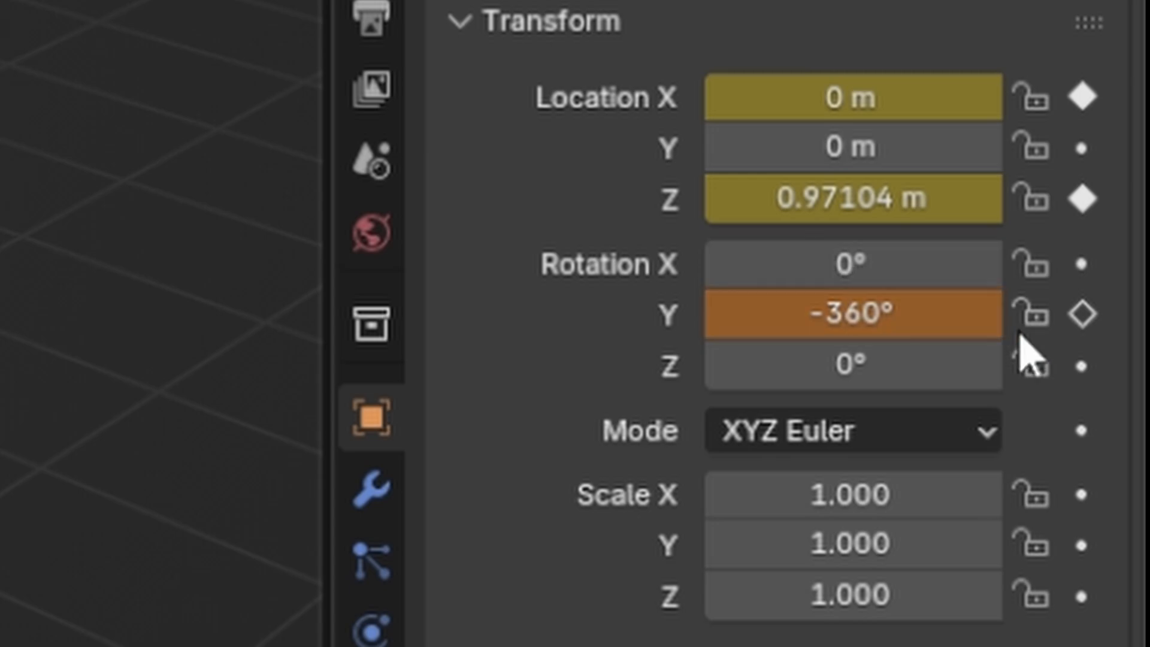
click(1077, 314)
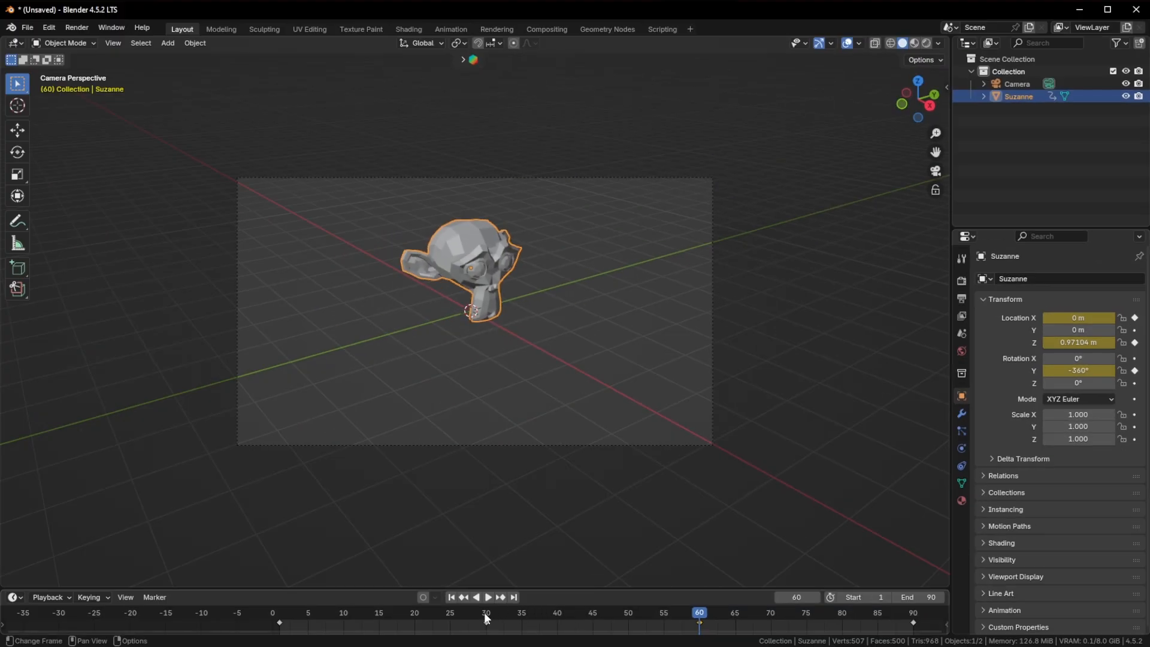
drag(485, 615, 911, 620)
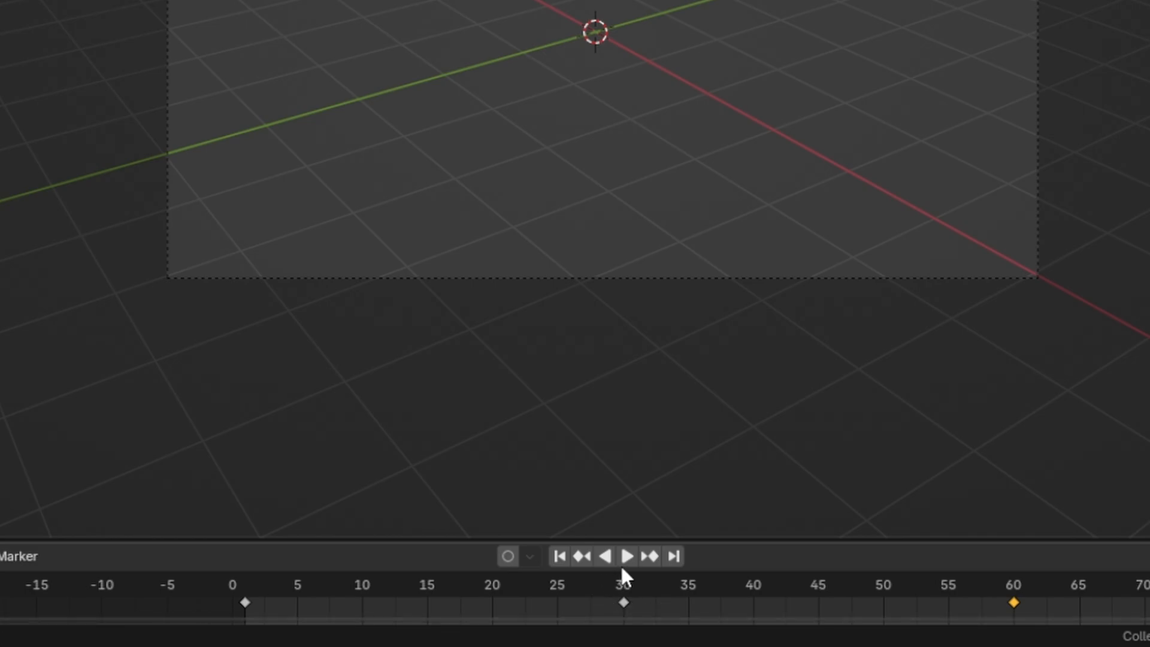
Keyframe the monkey's X, Y and Z scale at 1.000 on frame 30
click(621, 578)
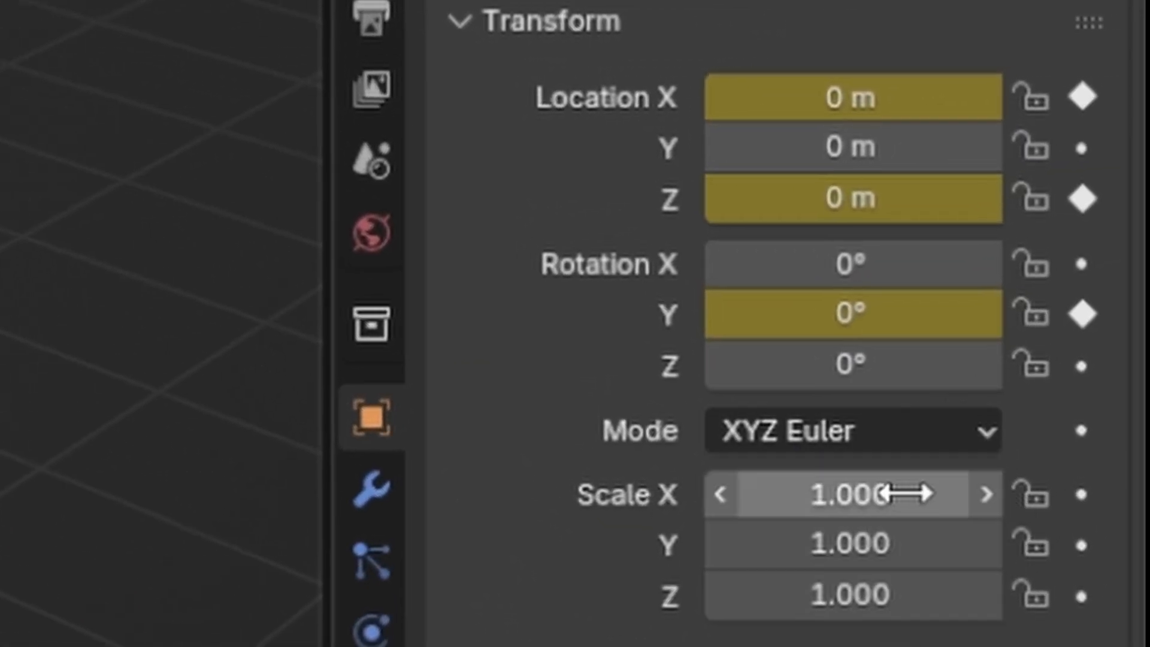
click(1081, 494)
click(1081, 544)
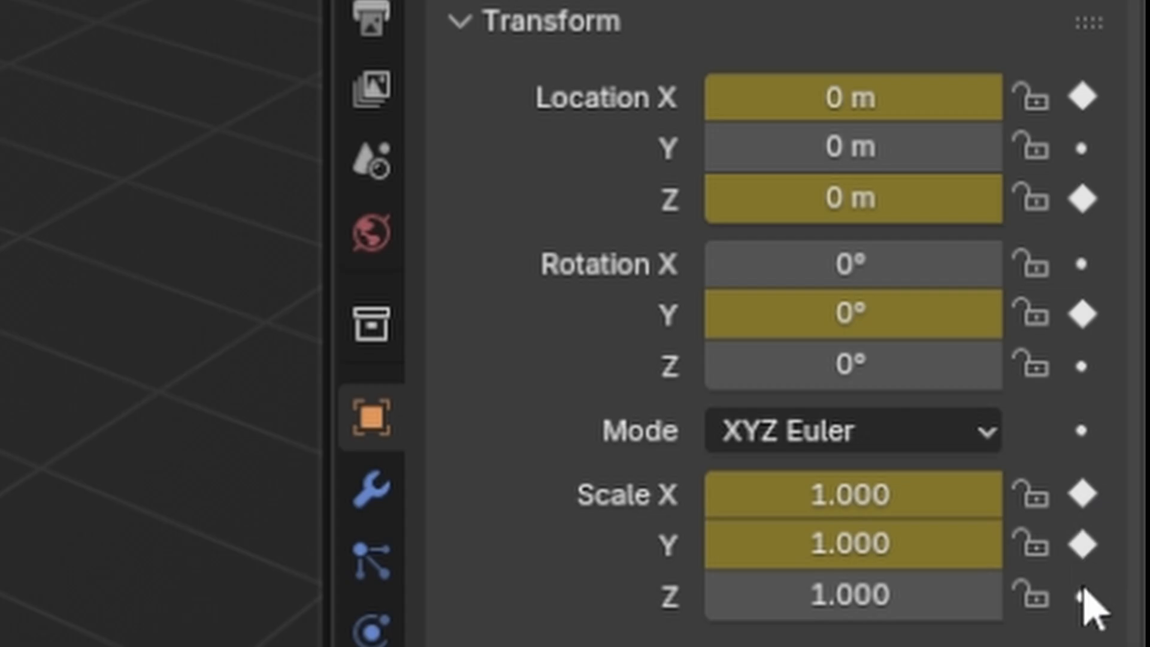
click(1081, 596)
At frame 60, scale the monkey uniformly to about 1.425, keyframe its scale on all three axes, and play the animation
key(space)
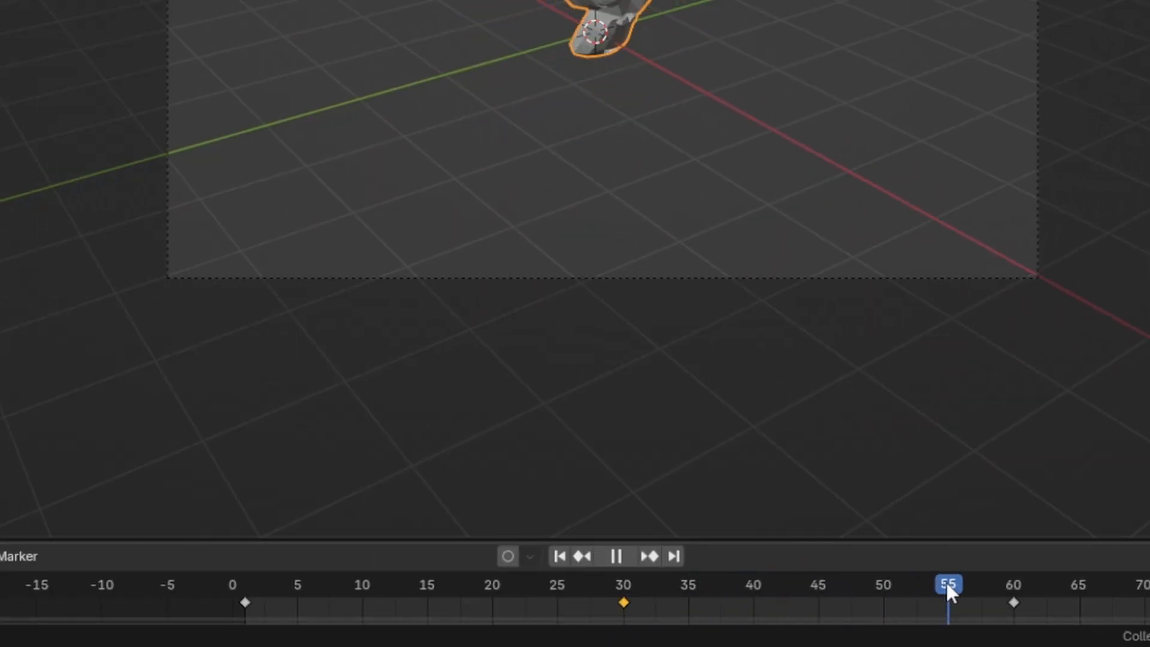
drag(1013, 590, 1015, 591)
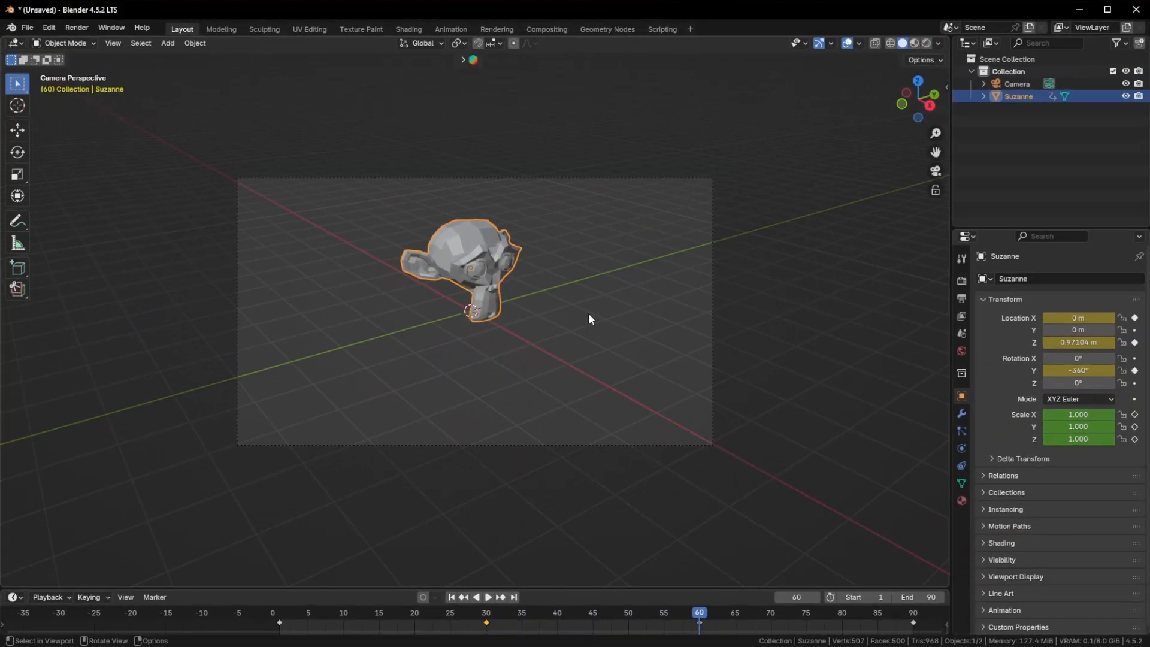
key(s)
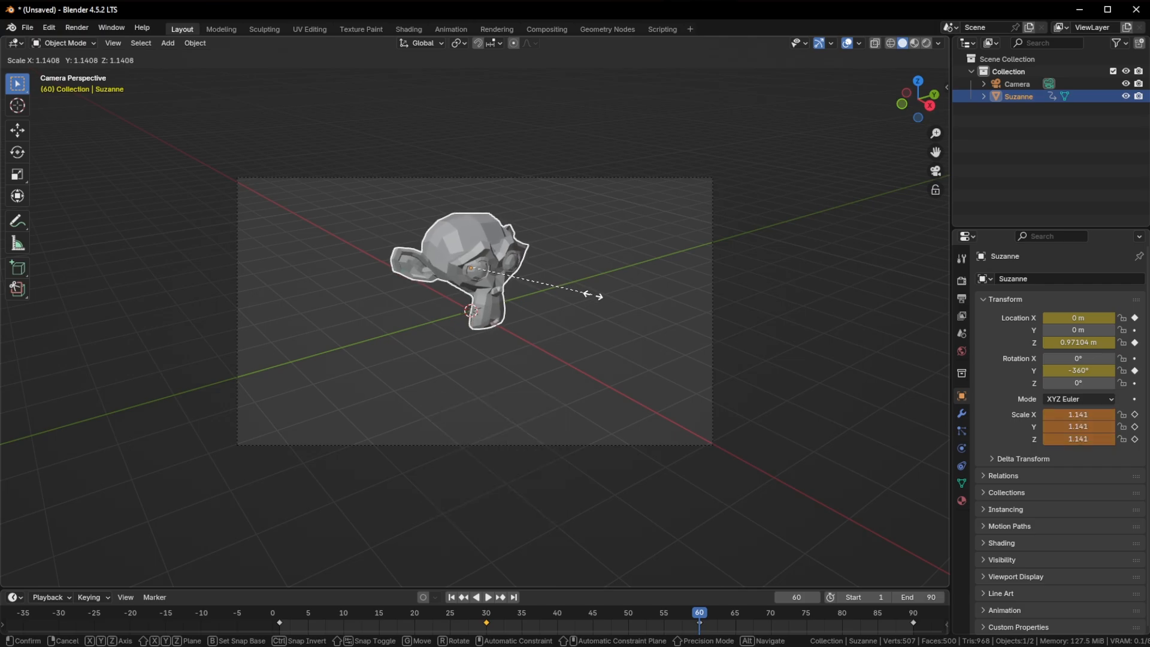
click(620, 310)
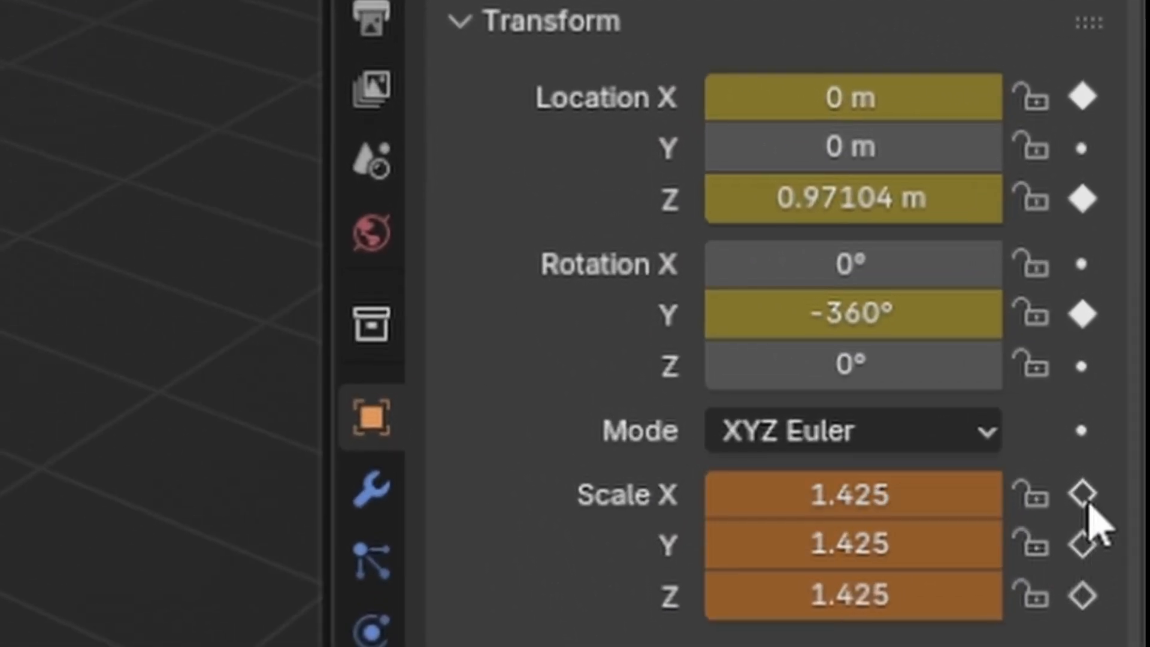
click(1084, 498)
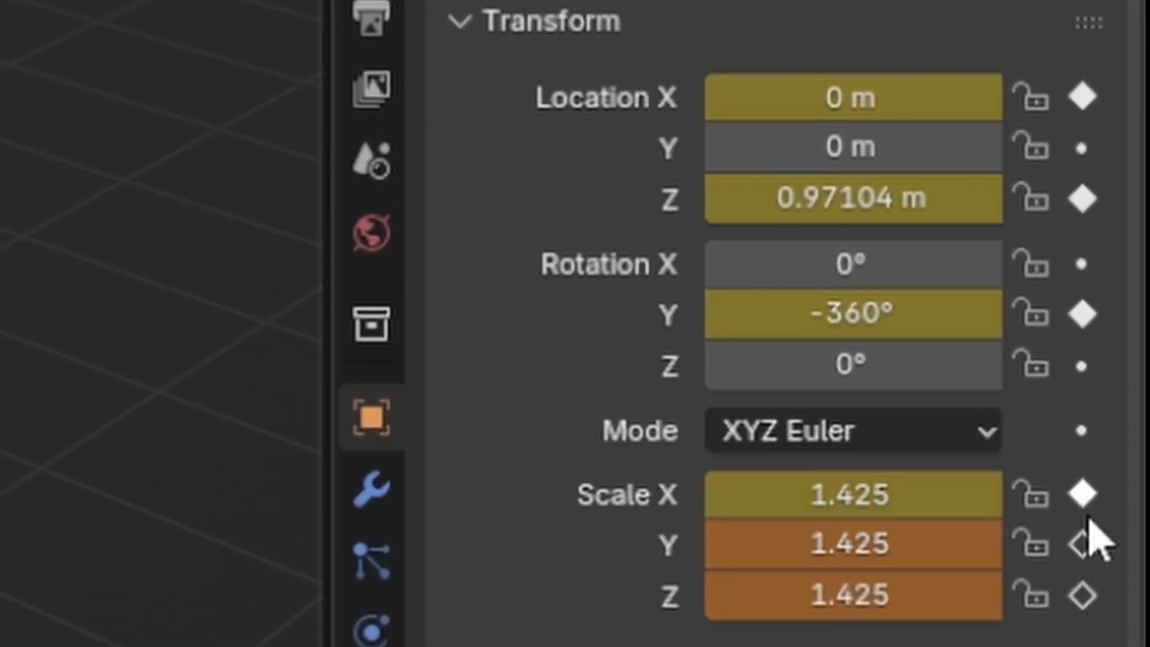
click(1084, 543)
click(1085, 593)
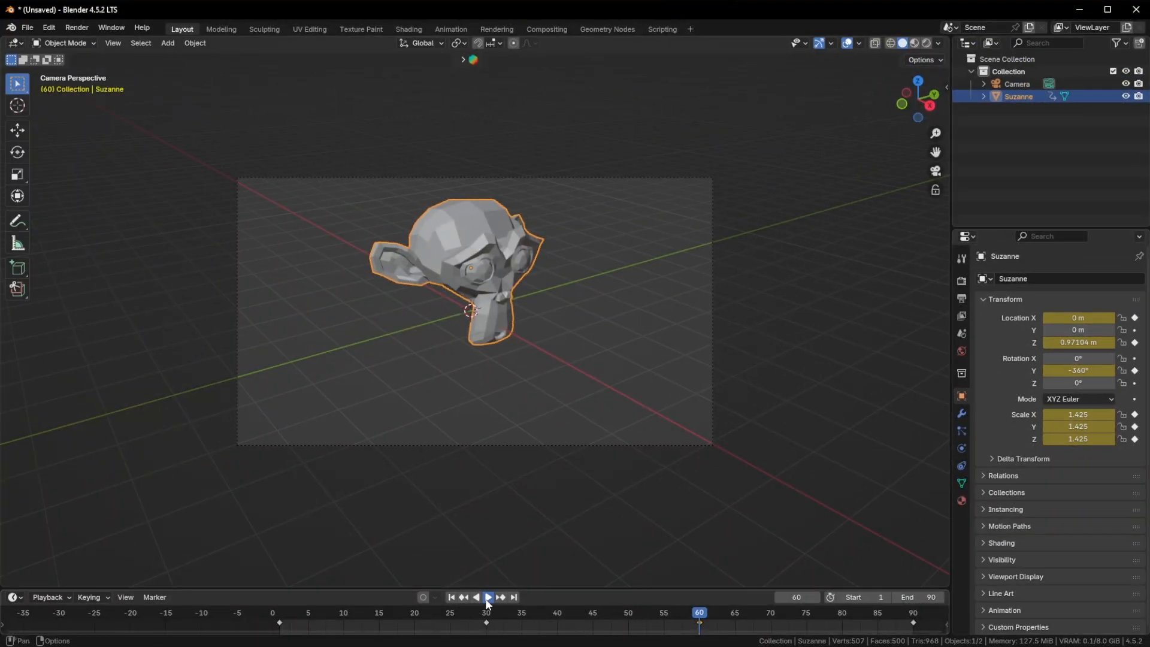
click(488, 596)
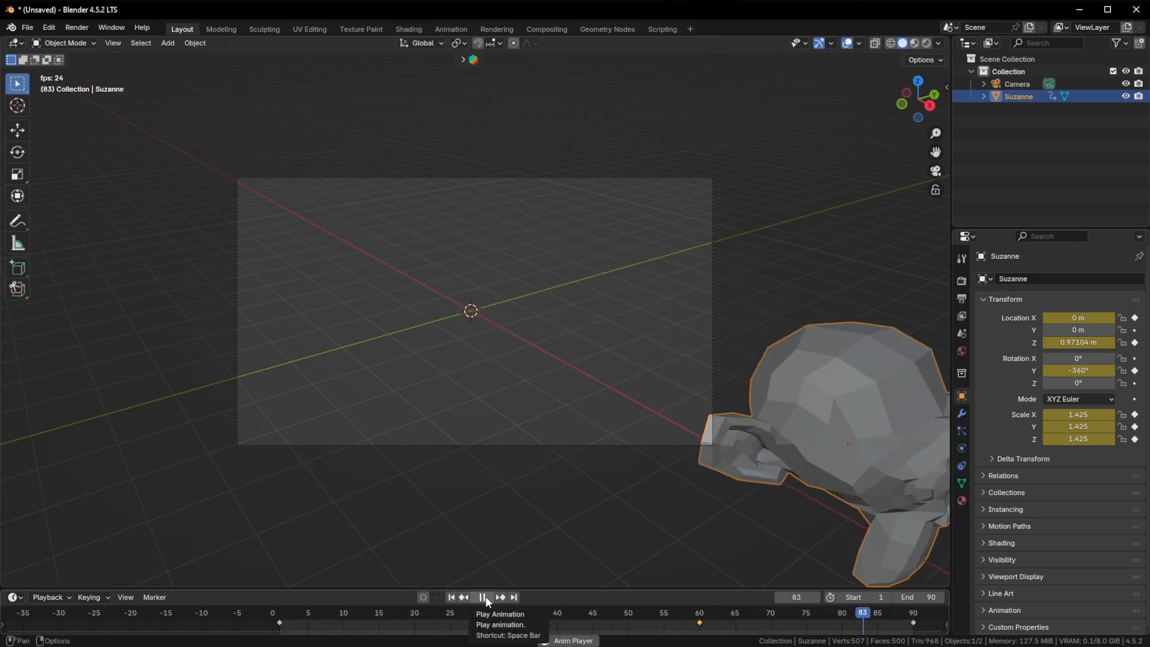
key(Escape)
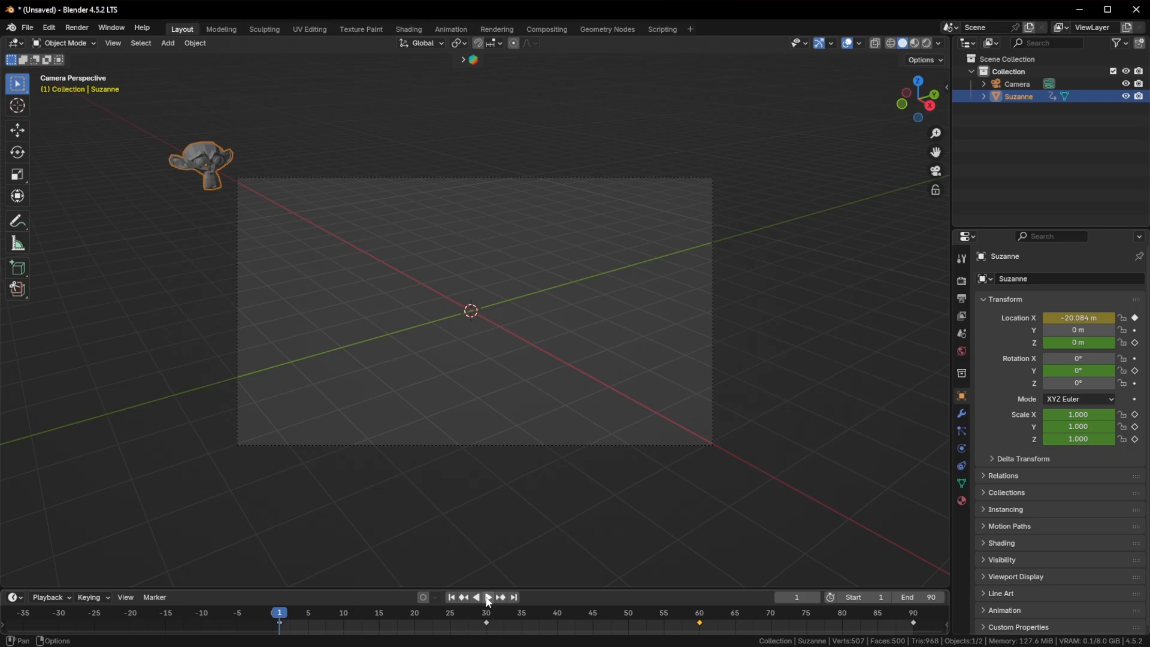
Enlarge the timeline, reveal its channel list, and expand the monkey's action down to the individual location, rotation and scale channels
drag(412, 590, 405, 448)
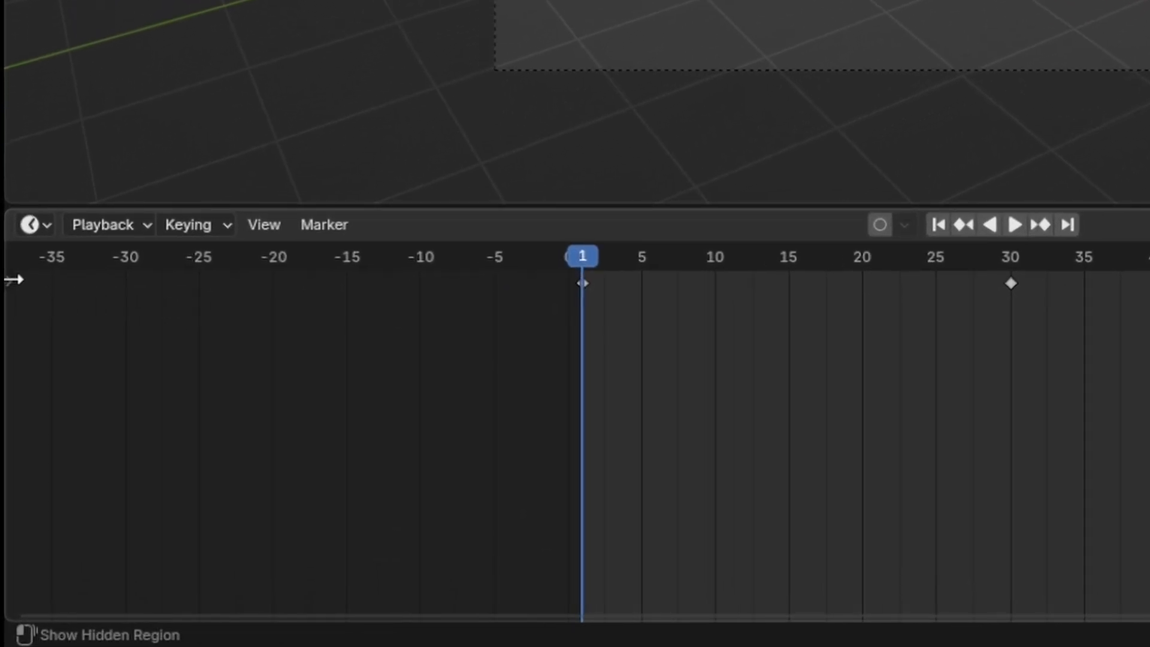
drag(13, 280, 341, 300)
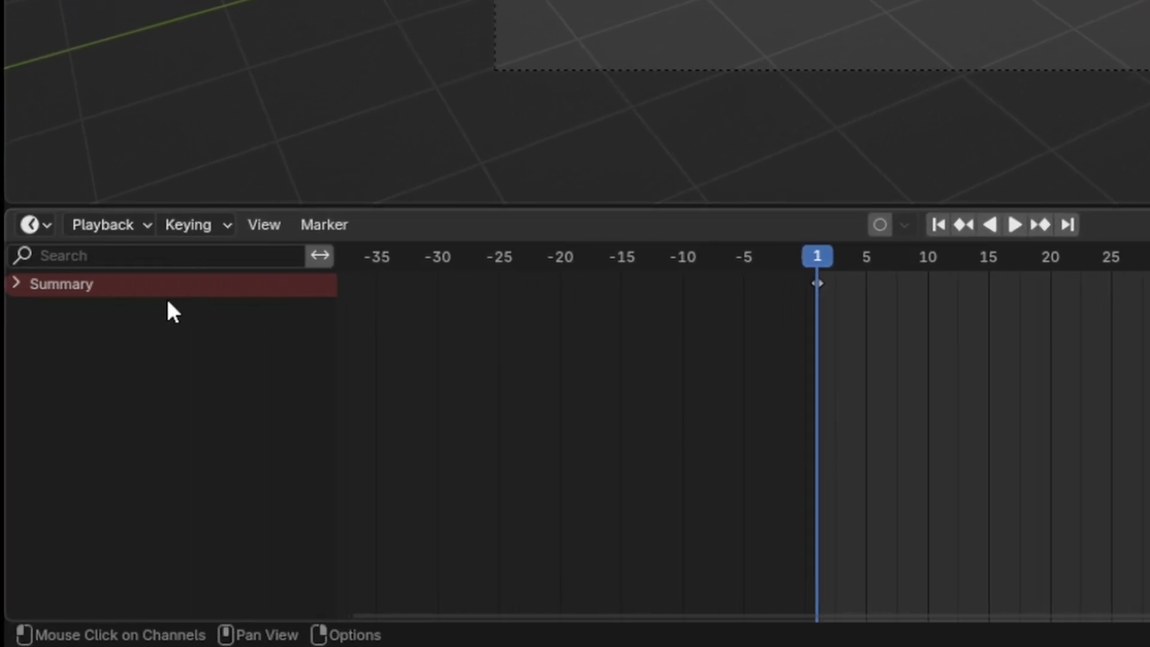
click(13, 279)
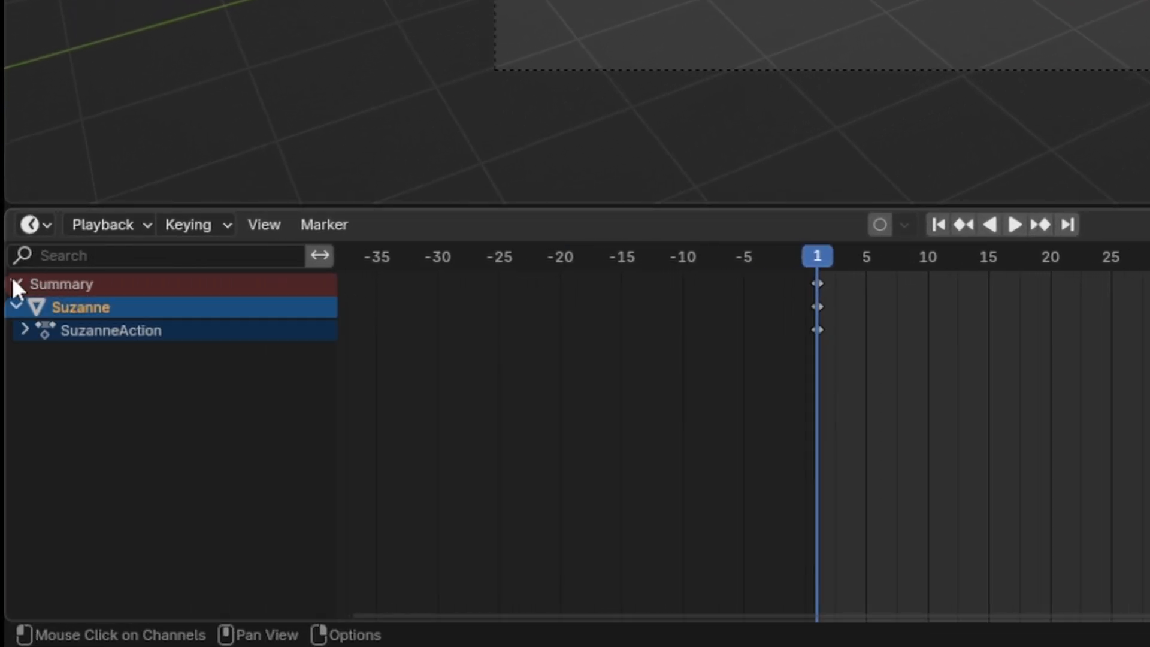
click(25, 329)
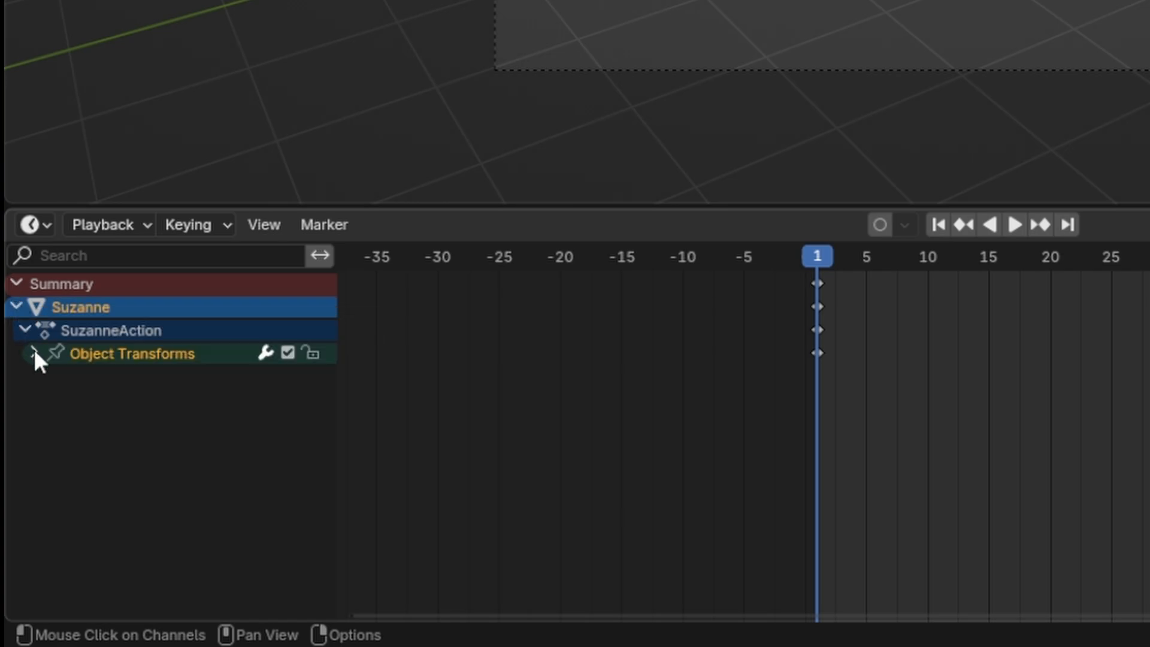
click(33, 352)
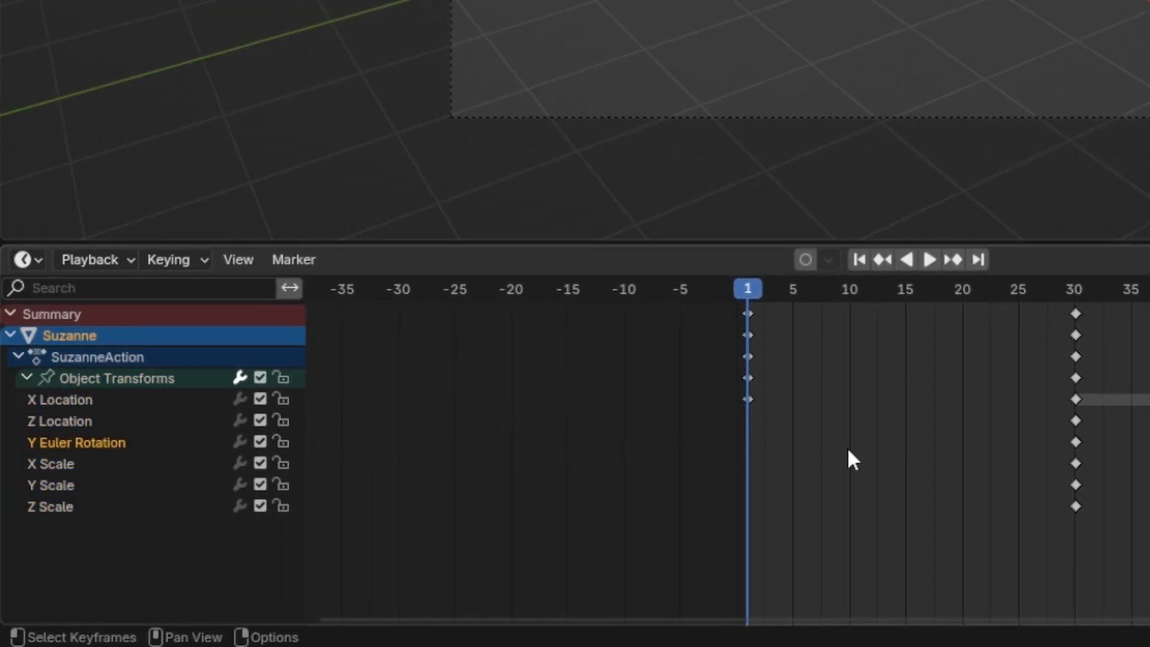
Move the monkey's Y Euler Rotation keyframe from frame 30 to frame 25, and play the animation
drag(1068, 440, 1021, 440)
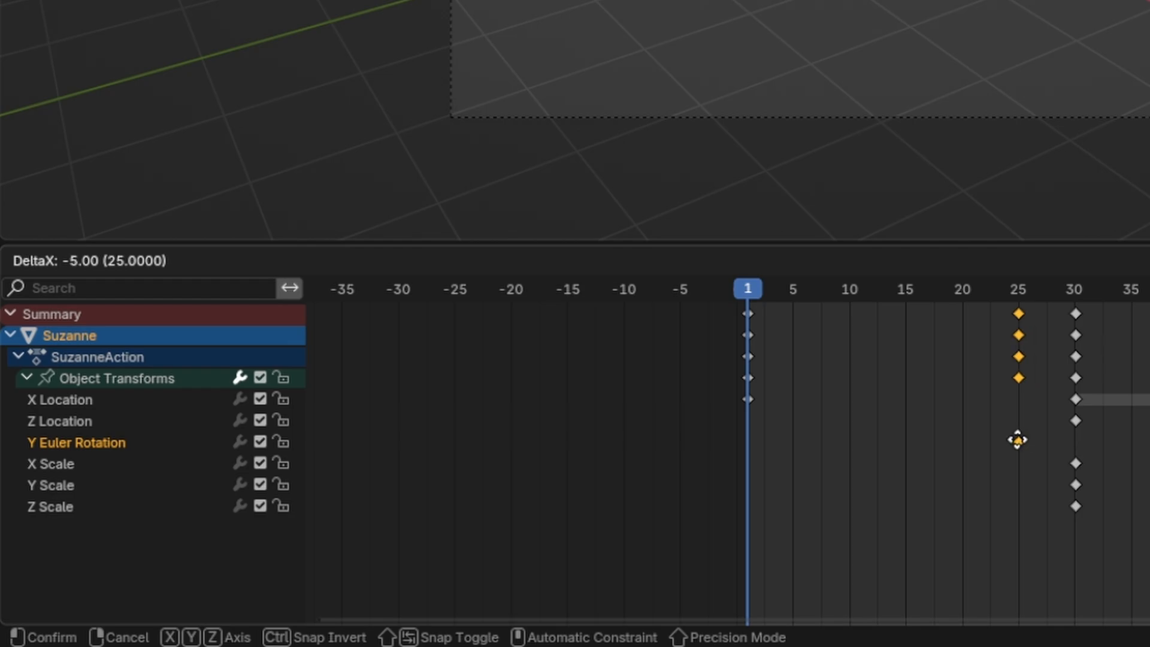
click(1017, 440)
click(819, 302)
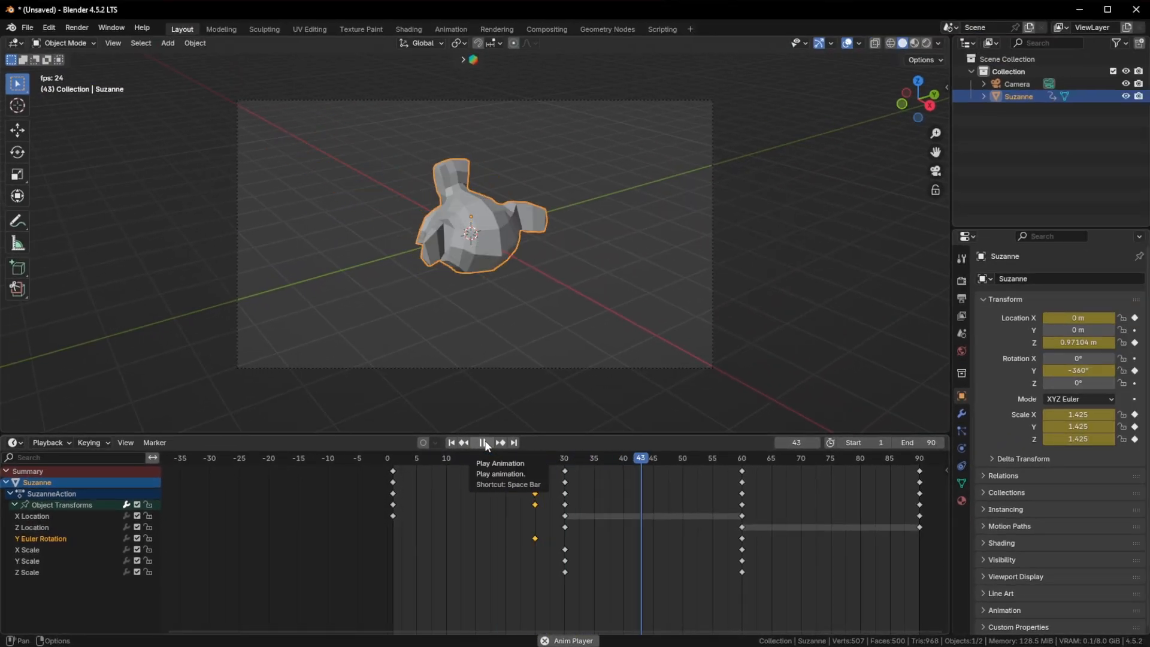